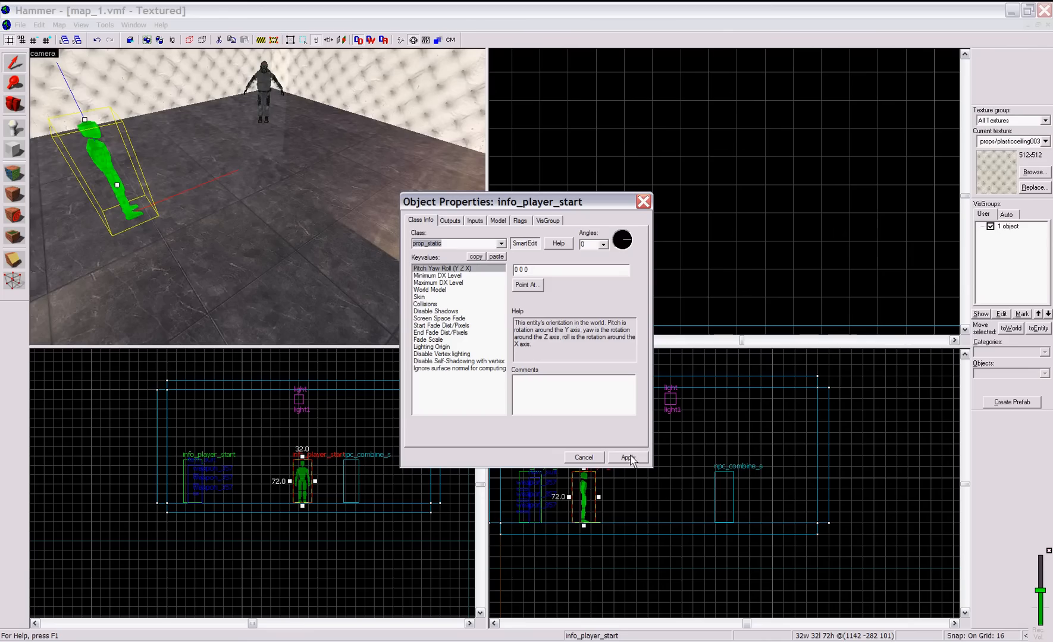
- Convert the selected info_player_start entity to the prop_static class and apply the change
left_click(503, 243)
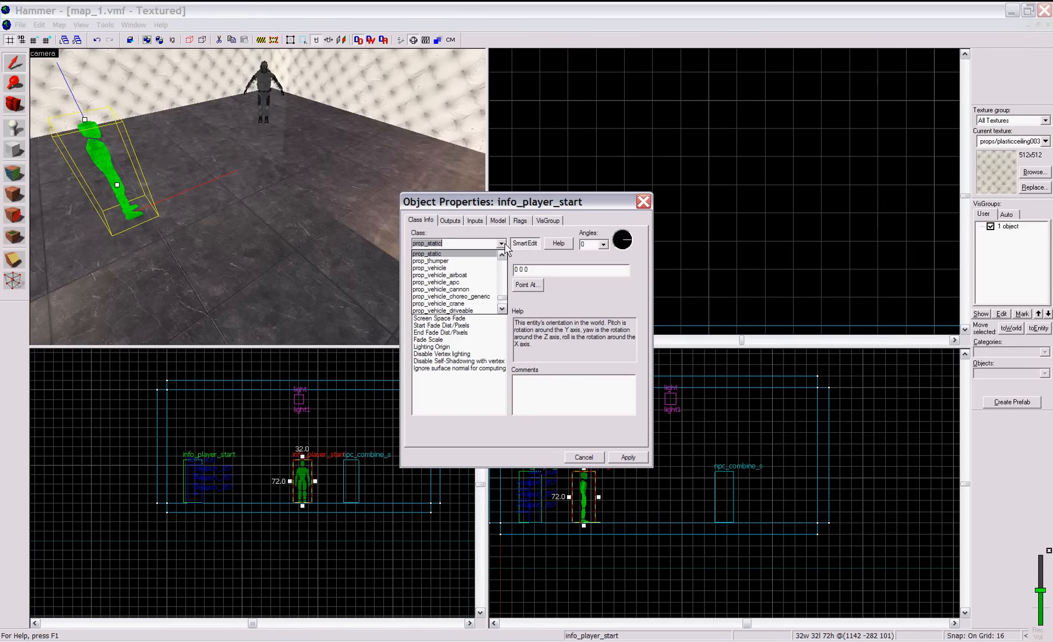
left_click(504, 243)
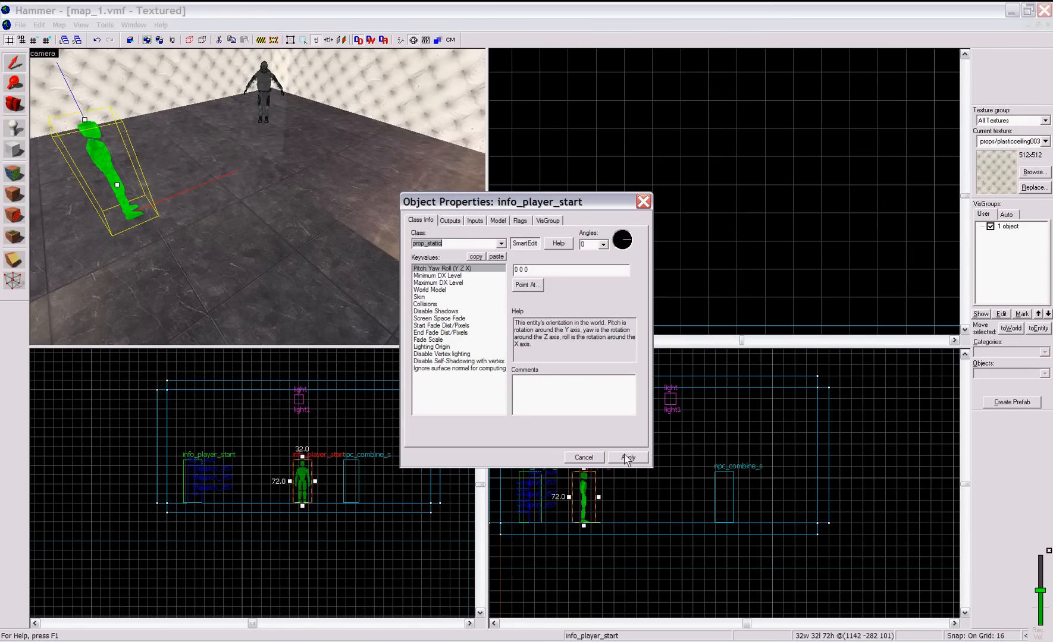
left_click(627, 459)
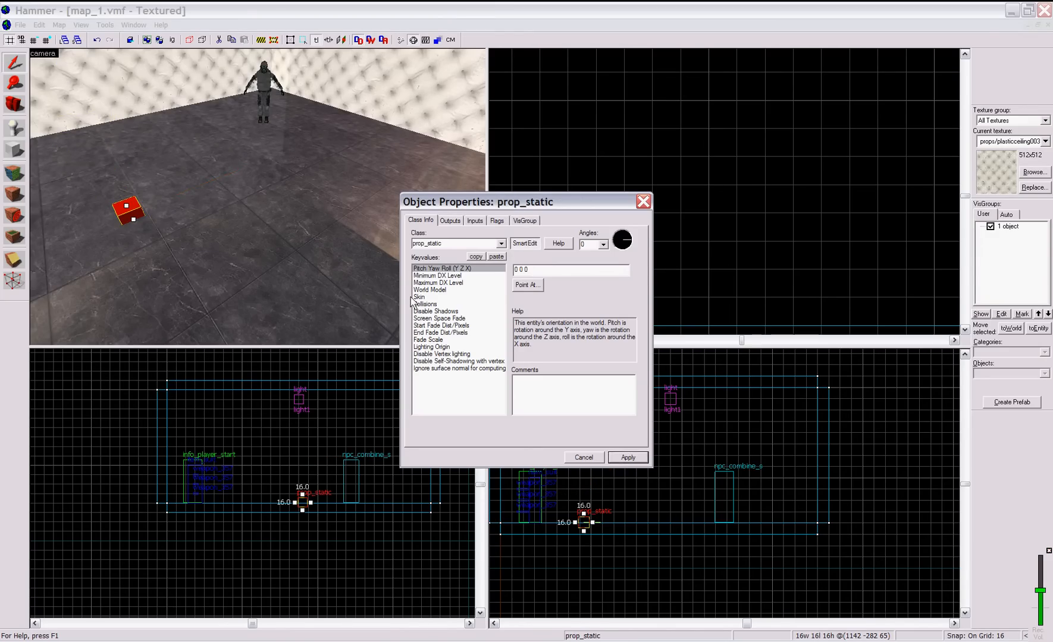
- Shift the prop_static slightly across the floor and raise it about 16 units in the front view so it clears the floor
left_click_drag(128, 208, 144, 219)
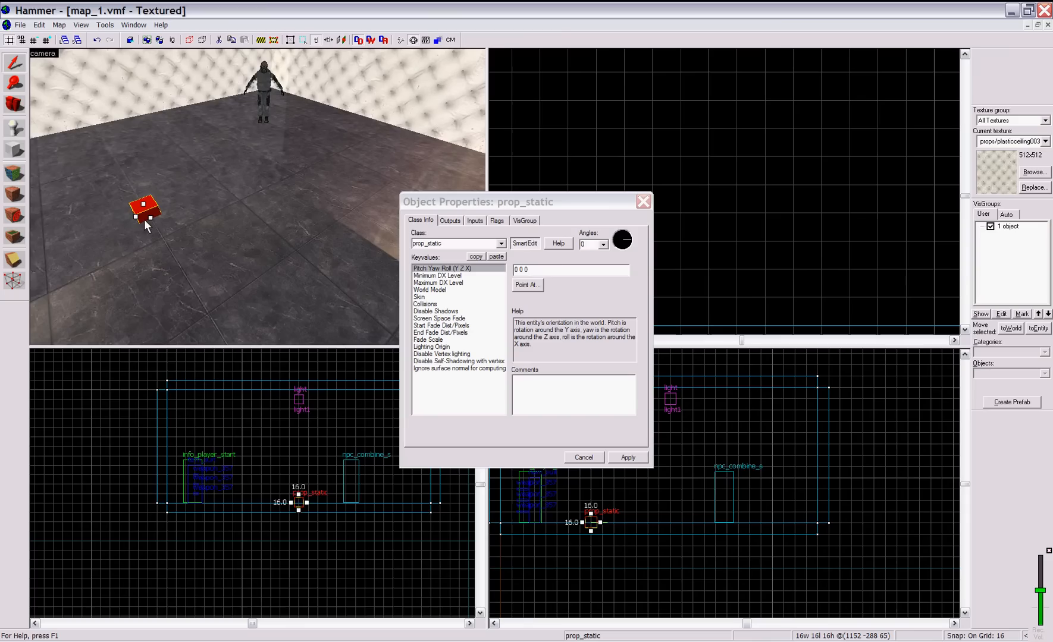
scroll(300, 504, "up", 5)
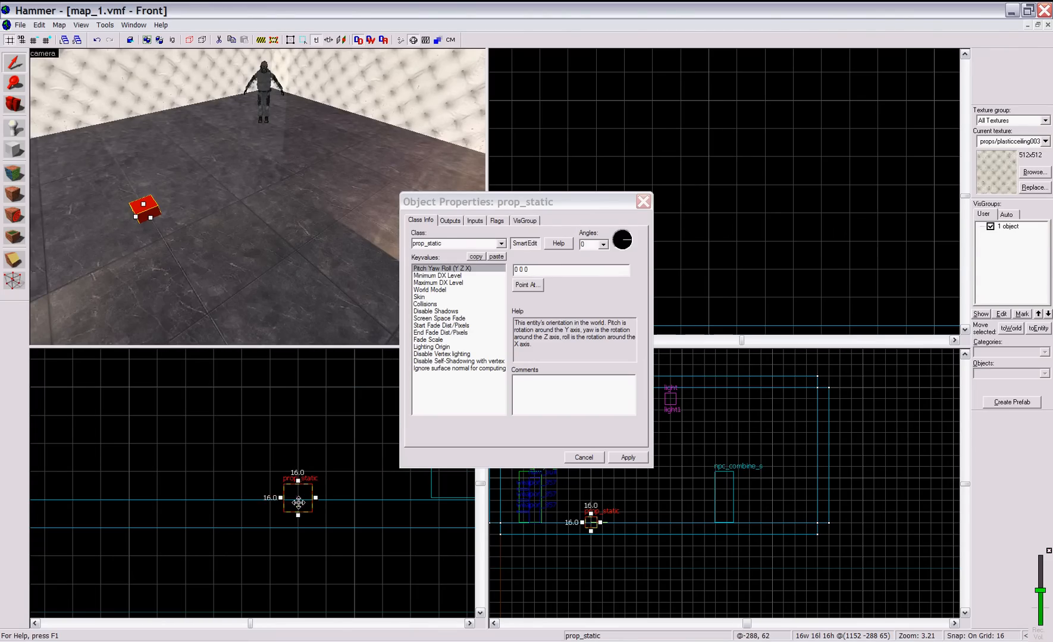
left_click_drag(298, 496, 298, 468)
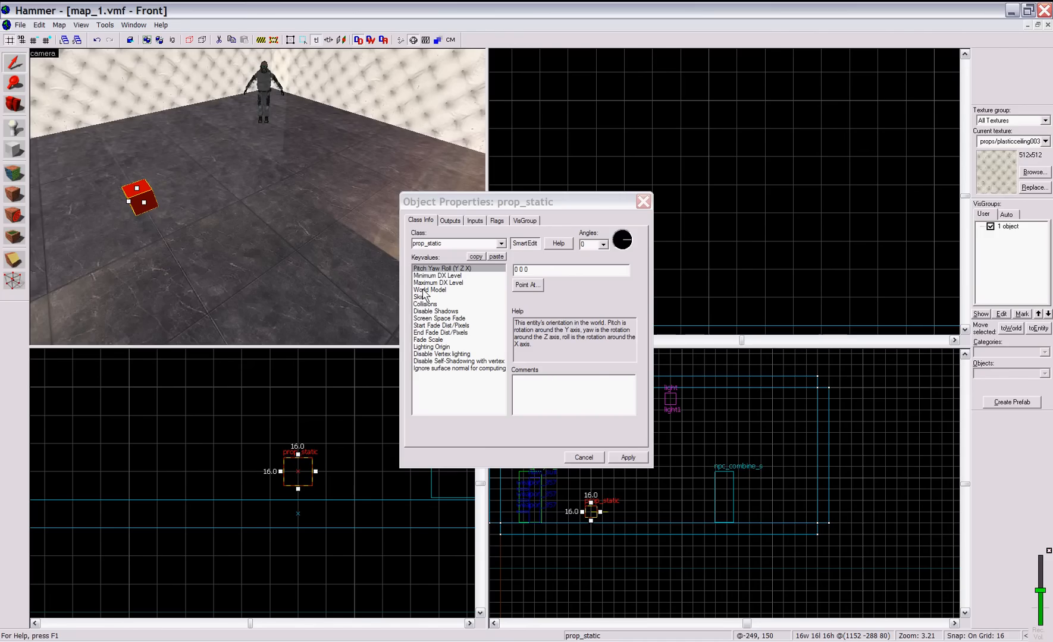
- Inspect the prop_static placeholder cube in the 3D view from several distances and angles
key("z")
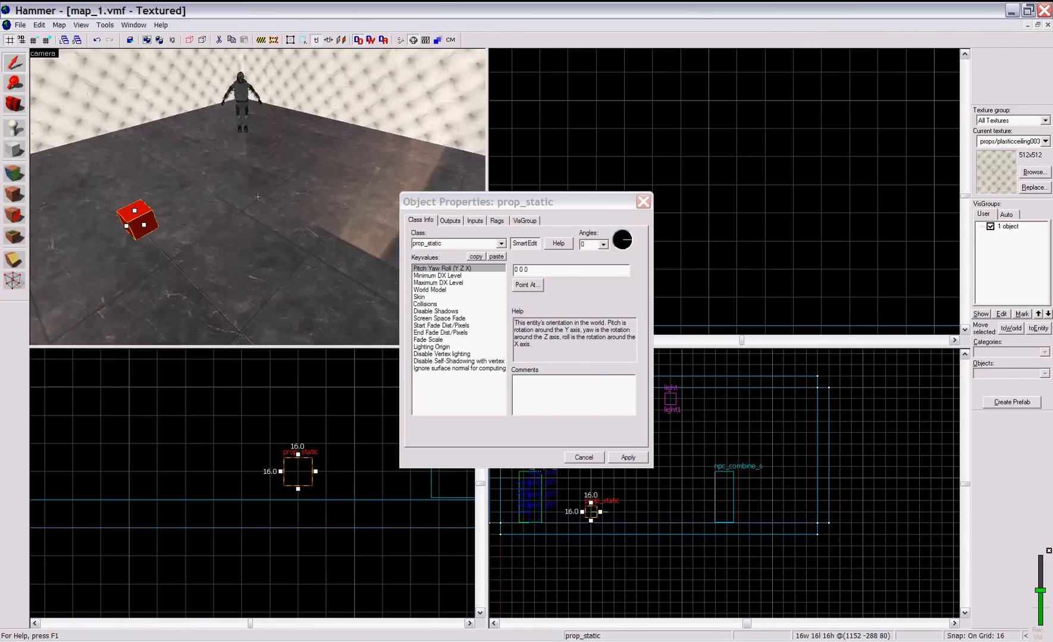
key("a")
key("w")
key("z")
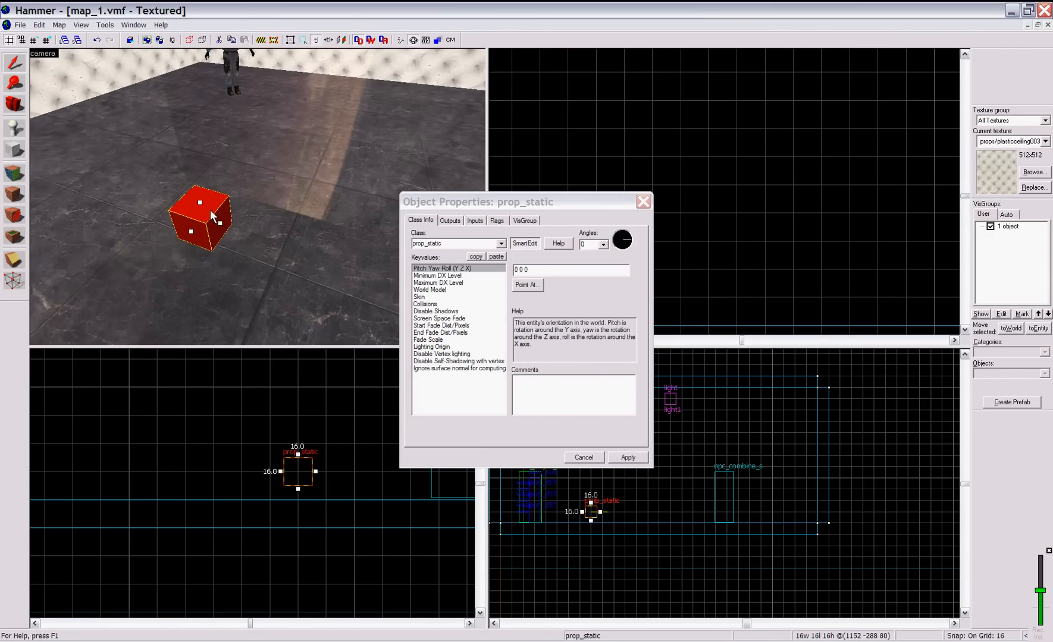
scroll(295, 204, "down", 1)
scroll(256, 214, "down", 2)
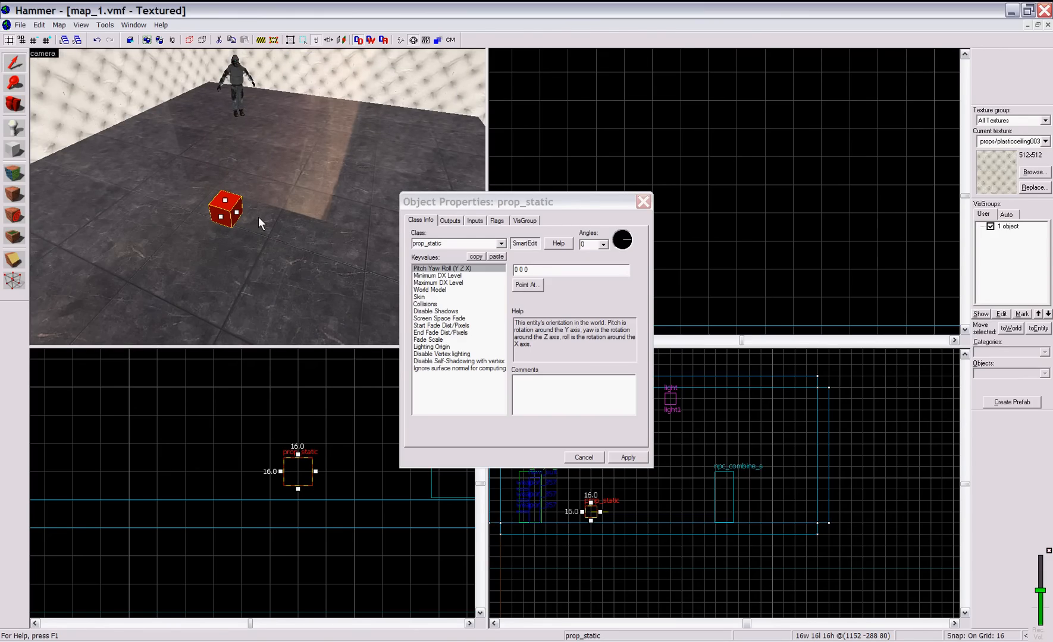
key("F9")
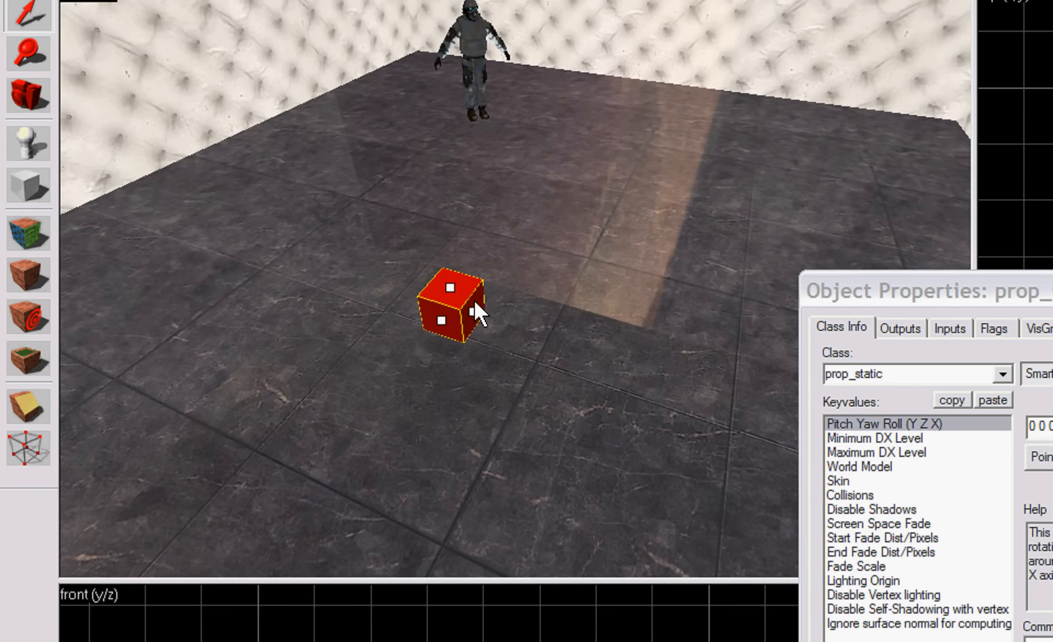
key("z")
key("w")
key("a")
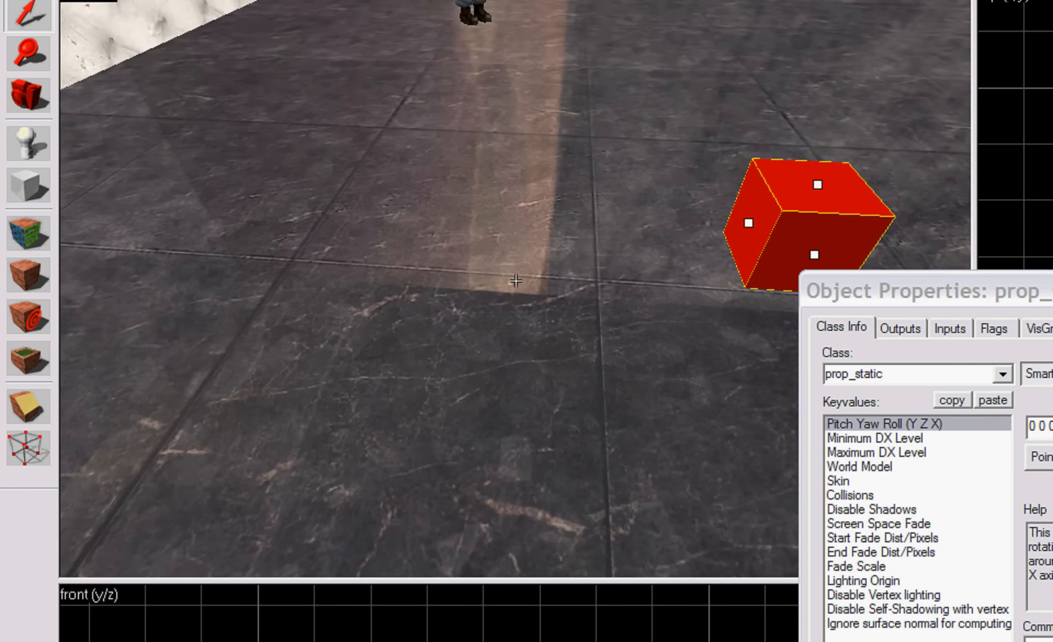
key("s")
key("z")
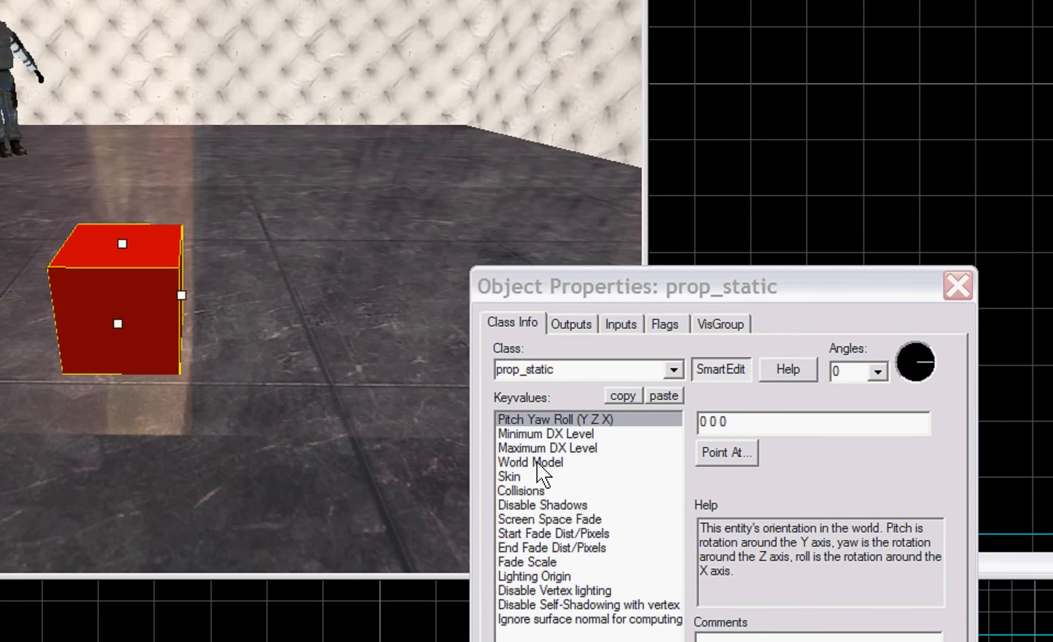
- Open the model browser for the prop_static's World Model property
left_click(539, 463)
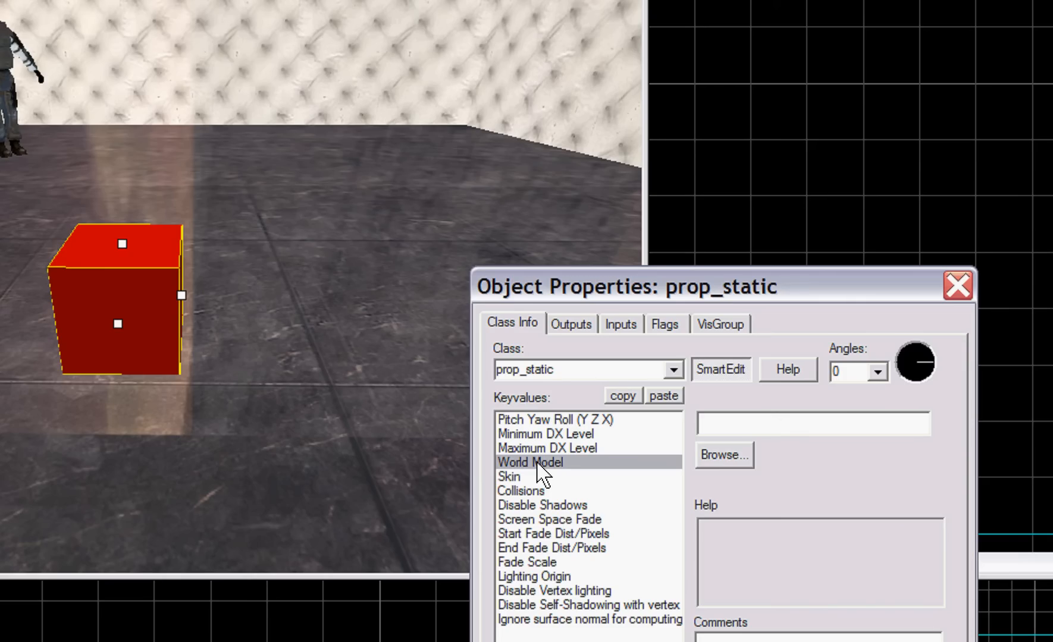
left_click(555, 369)
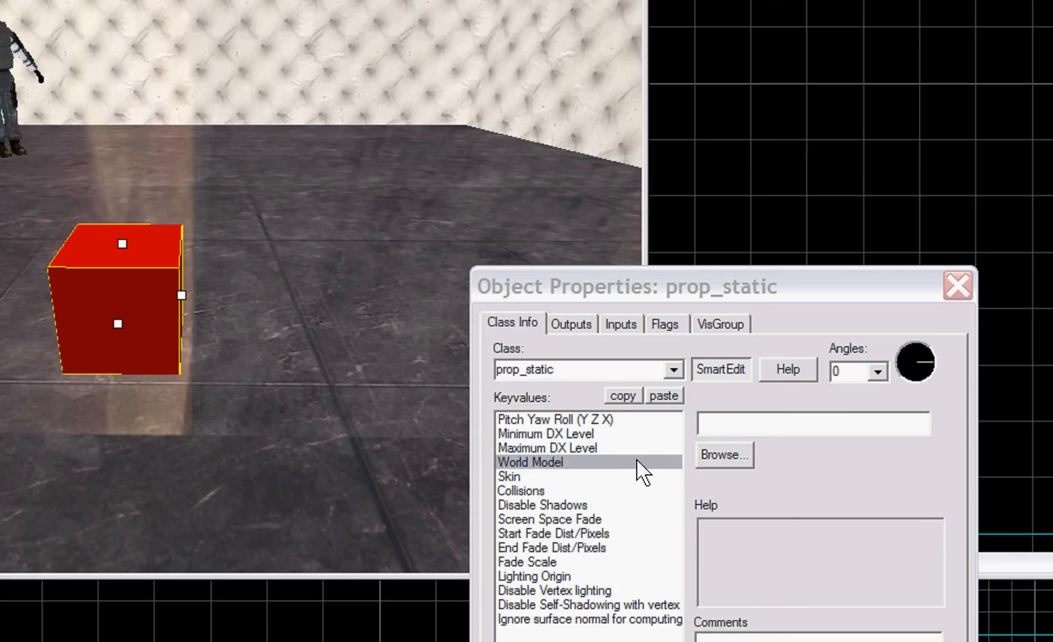
left_click(710, 459)
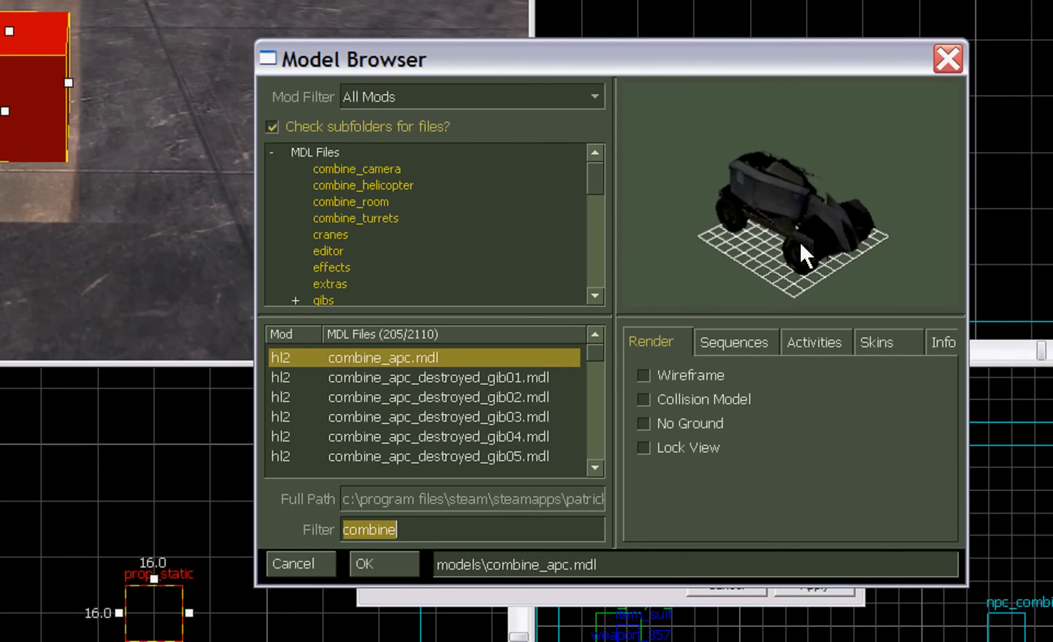
- Review combine_apc.mdl's activities, sequences, skins and info, and compare its supported prop types with combine_apc_destroyed_gib01.mdl
left_click(804, 355)
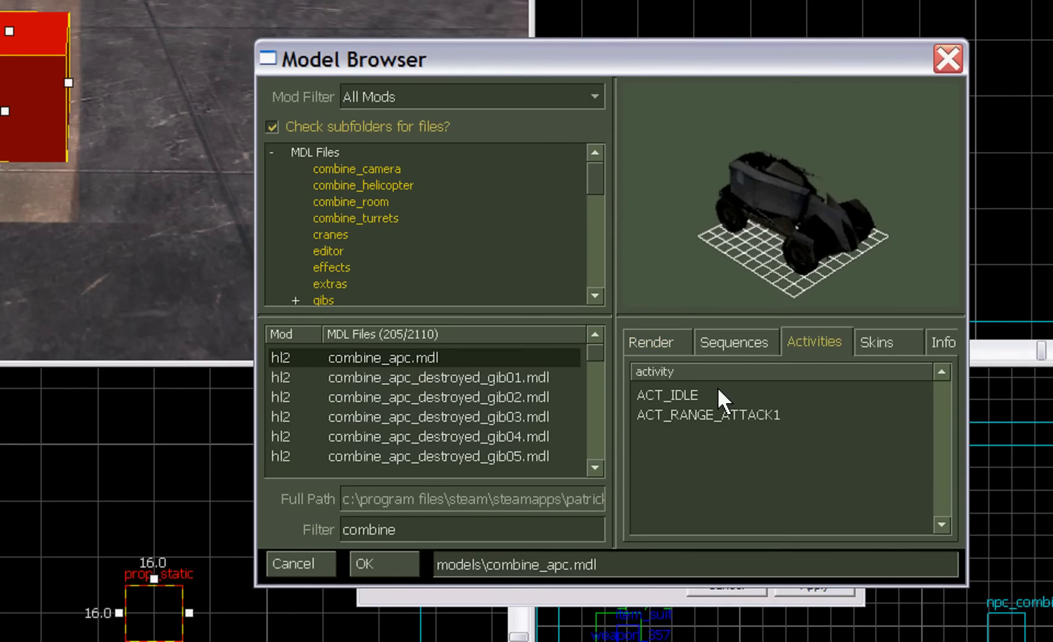
left_click(717, 415)
left_click(733, 344)
left_click(672, 415)
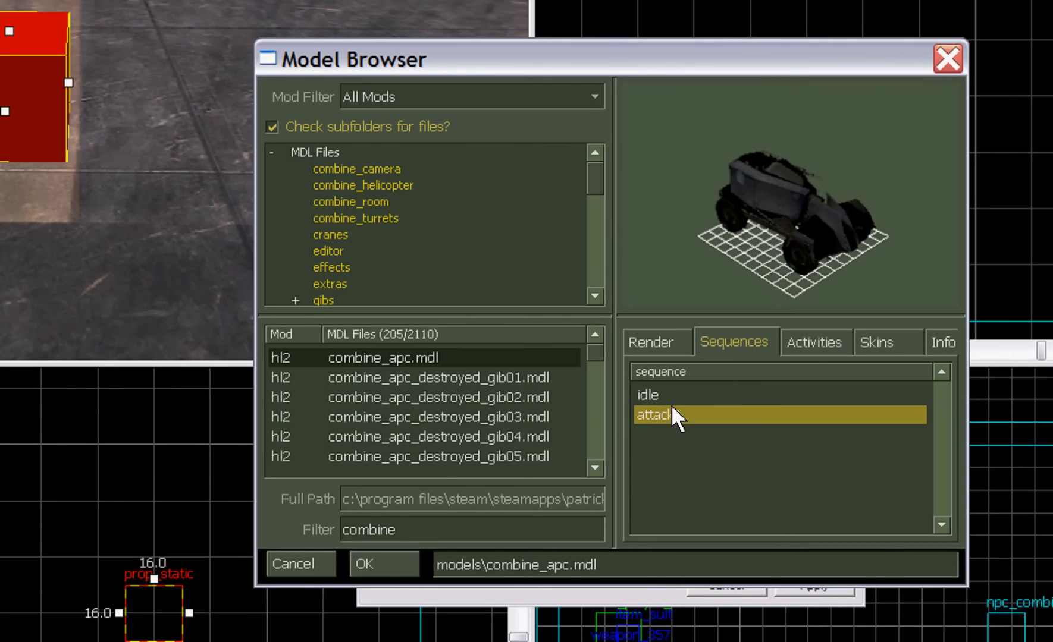
left_click(806, 351)
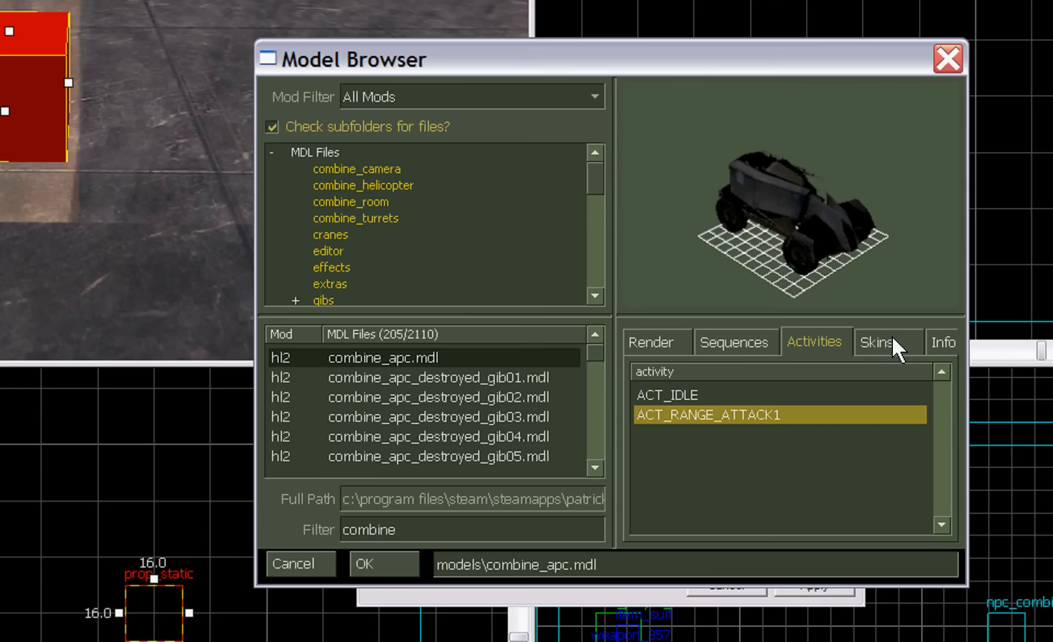
left_click(891, 339)
left_click(943, 339)
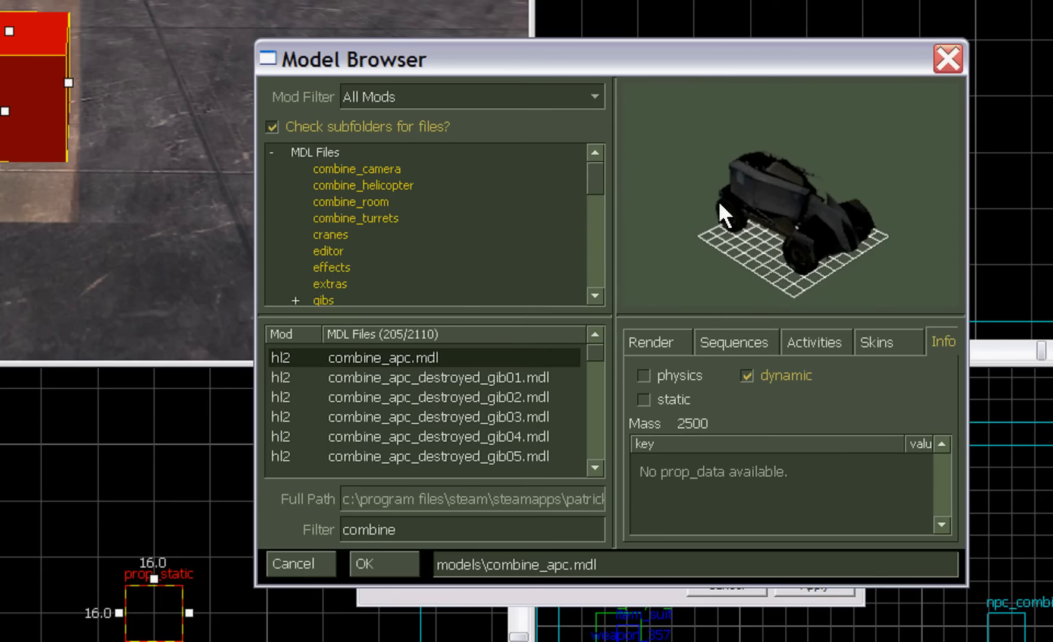
left_click(403, 379)
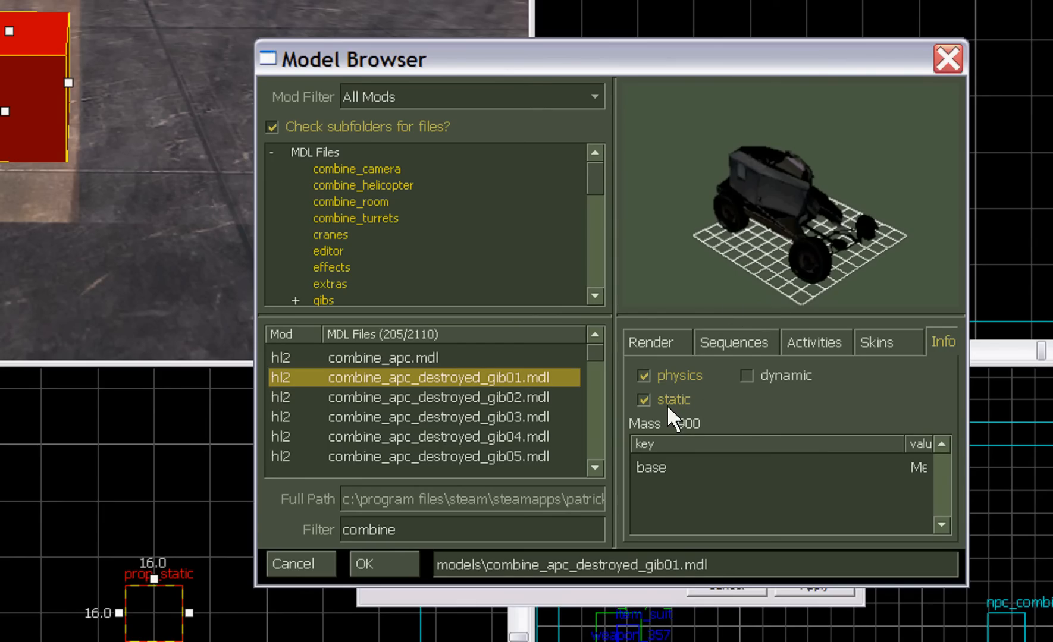
left_click(386, 357)
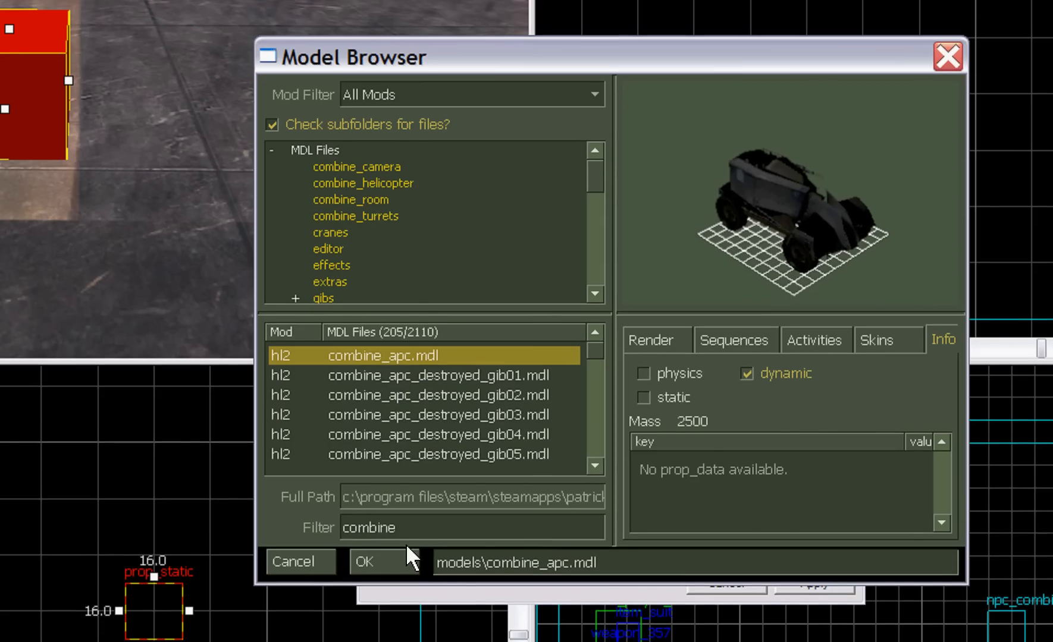
- Filter the model list by "crate"
double_click(401, 524)
type("c")
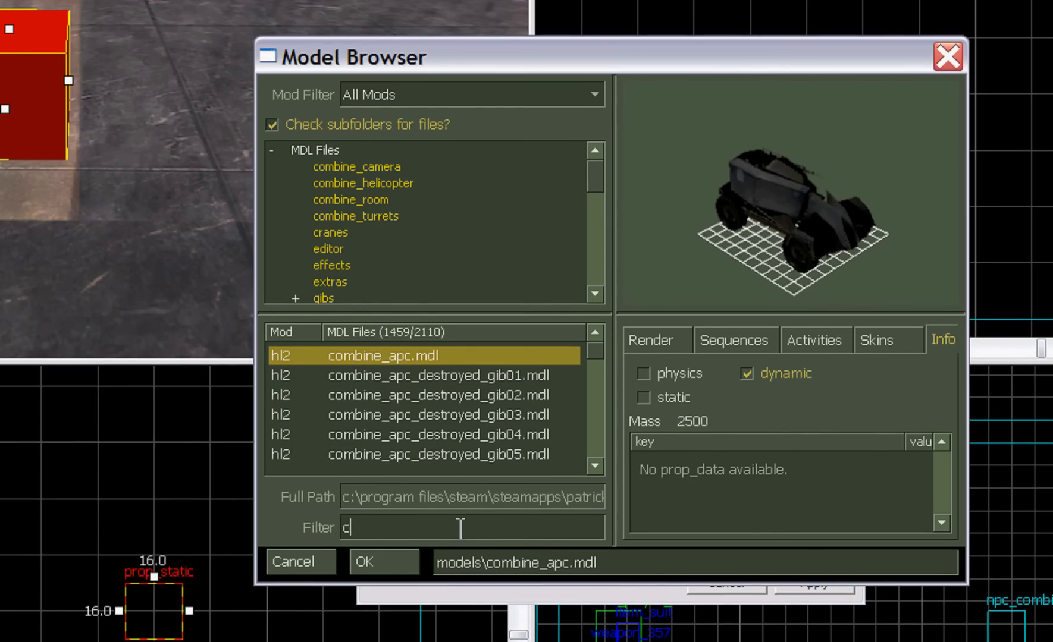
type("rate")
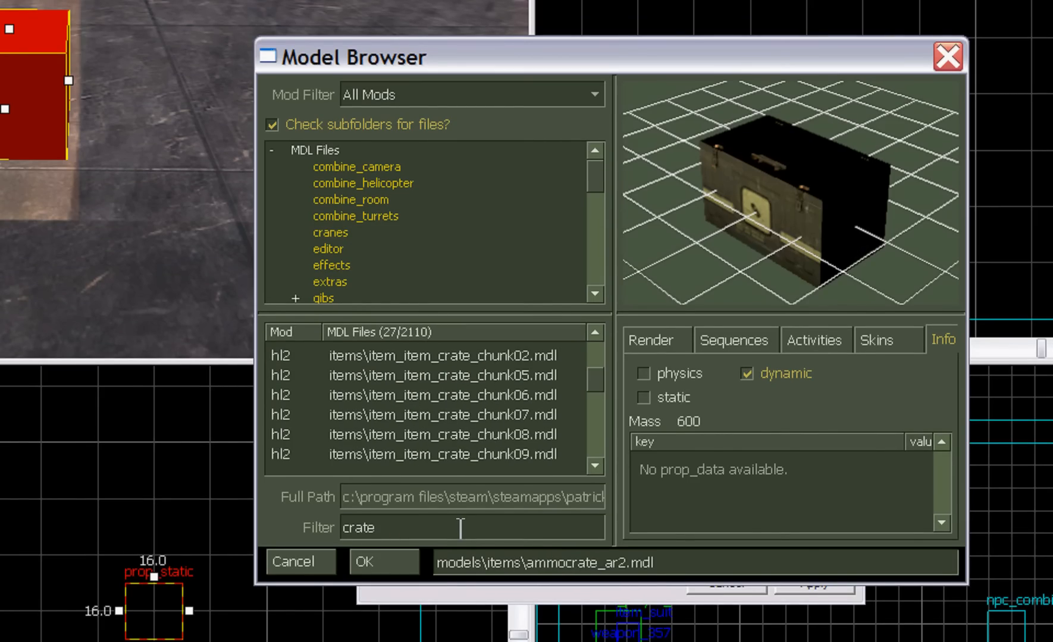
- Preview the listed crate models one by one until props_junk\wood_crate002a.mdl is selected
left_click(419, 372)
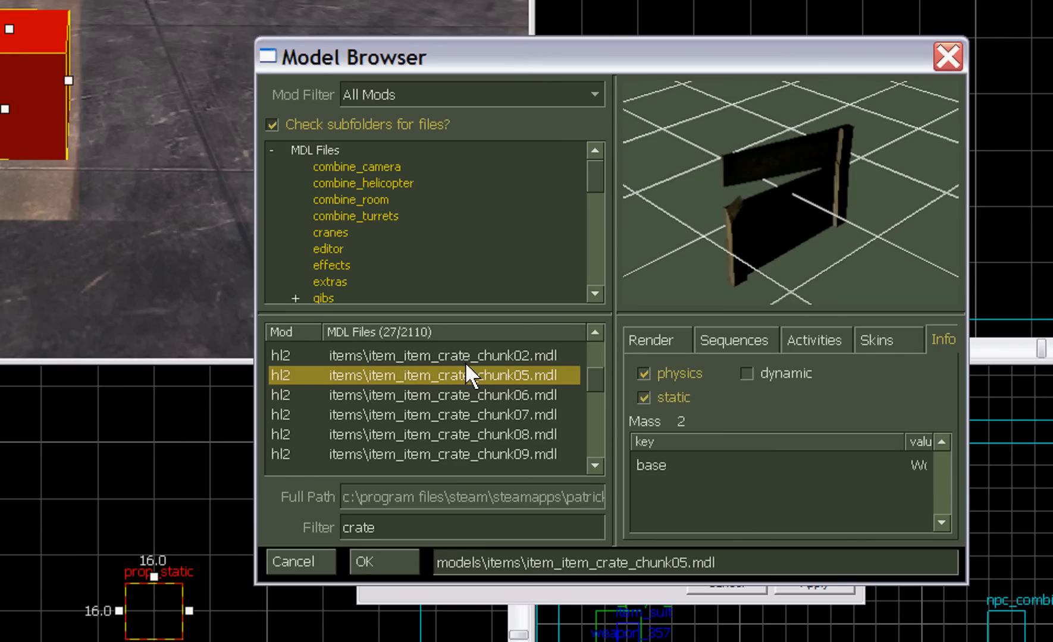
left_click(461, 362)
left_click(445, 374)
key("Down")
key("Down")
key("Down")
key("Down")
key("Down")
key("Down")
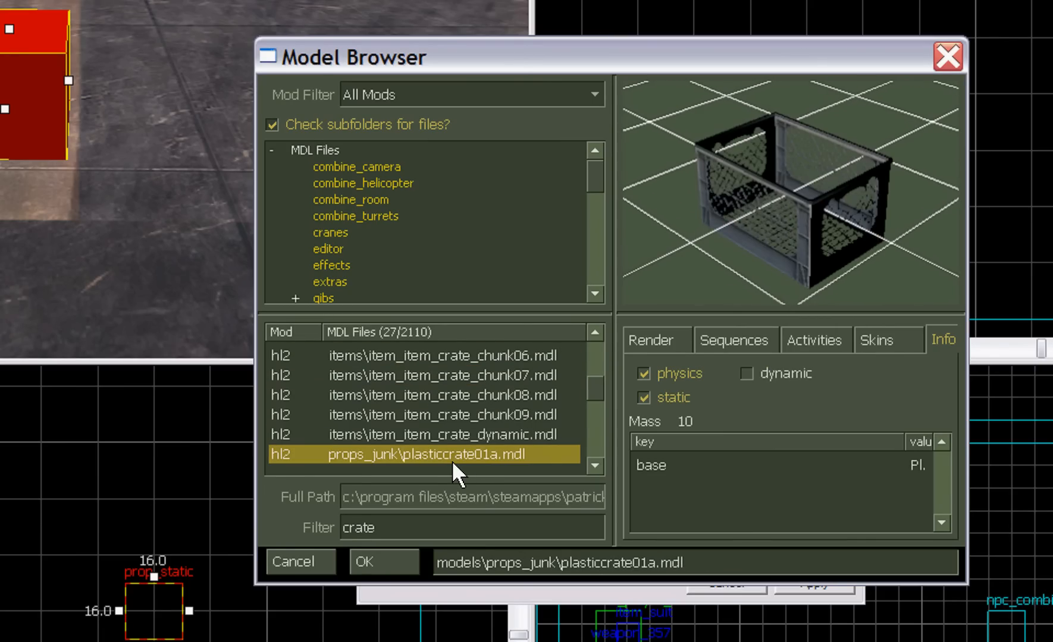
key("Down")
key("Down")
key("Up")
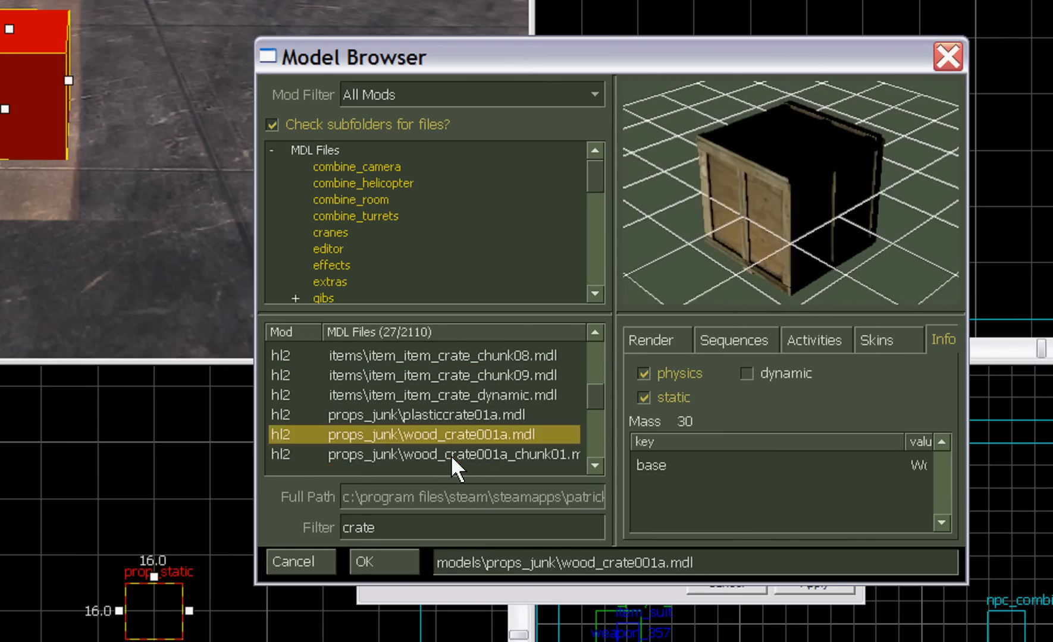
key("Down")
key("Down")
key("Down")
key("Down")
key("Down")
key("Down")
key("Down")
key("Down")
key("Down")
key("Down")
key("Down")
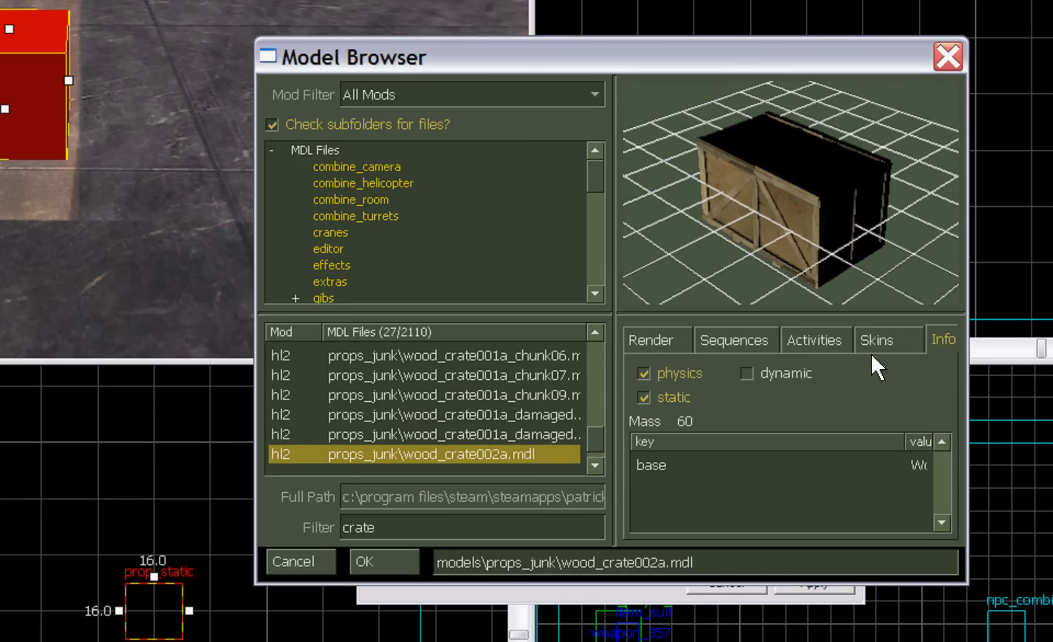
- Compare the crate's info with wood_crate001a_damagedmax.mdl, and apply props_junk/wood_crate002a.mdl as the prop's world model
left_click(945, 334)
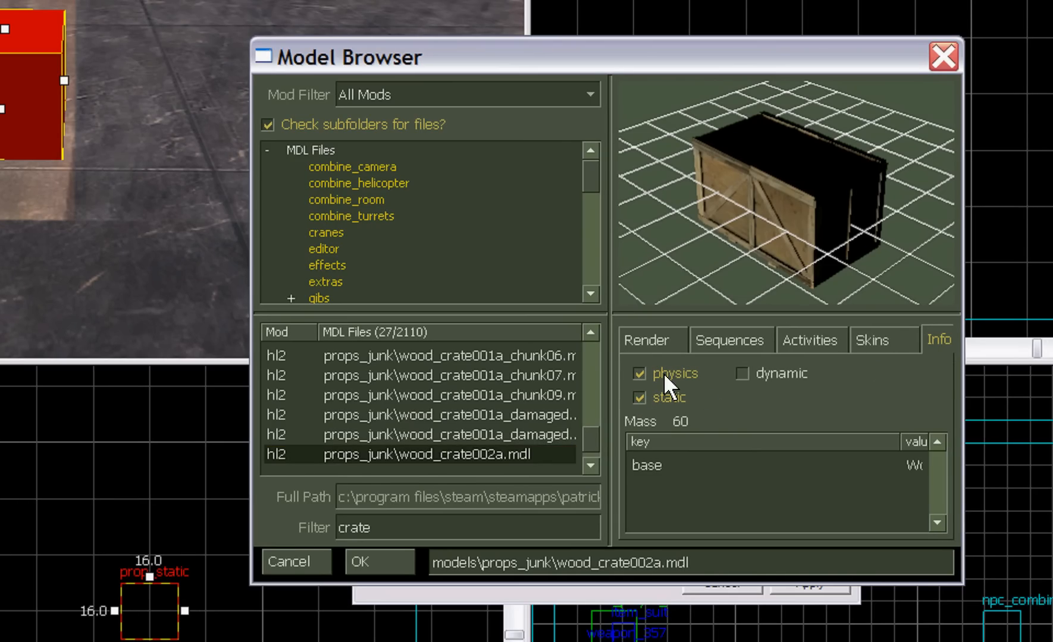
left_click(490, 439)
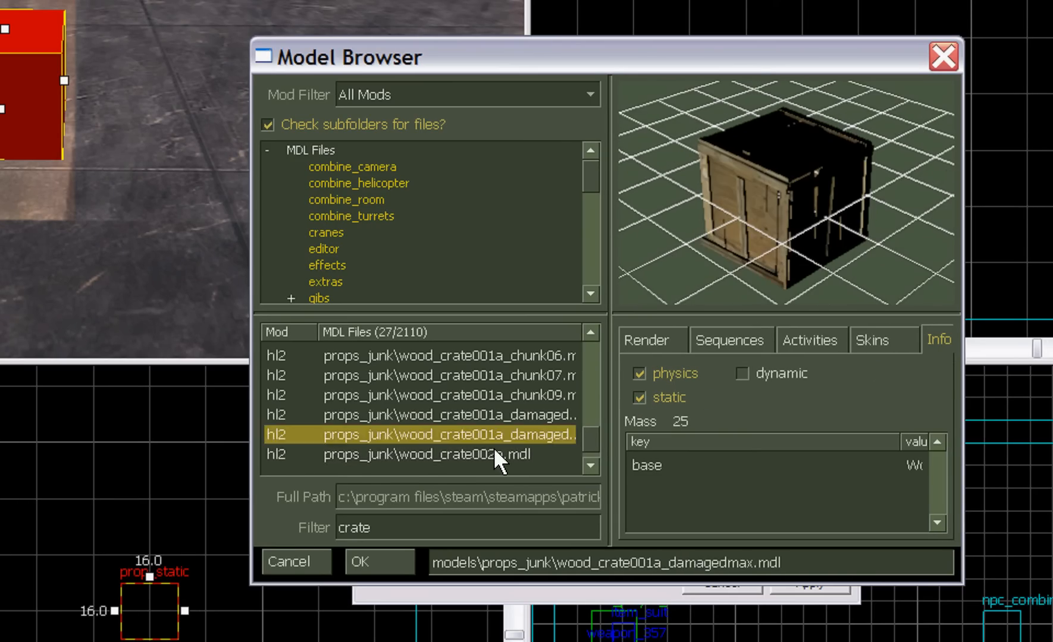
left_click(535, 451)
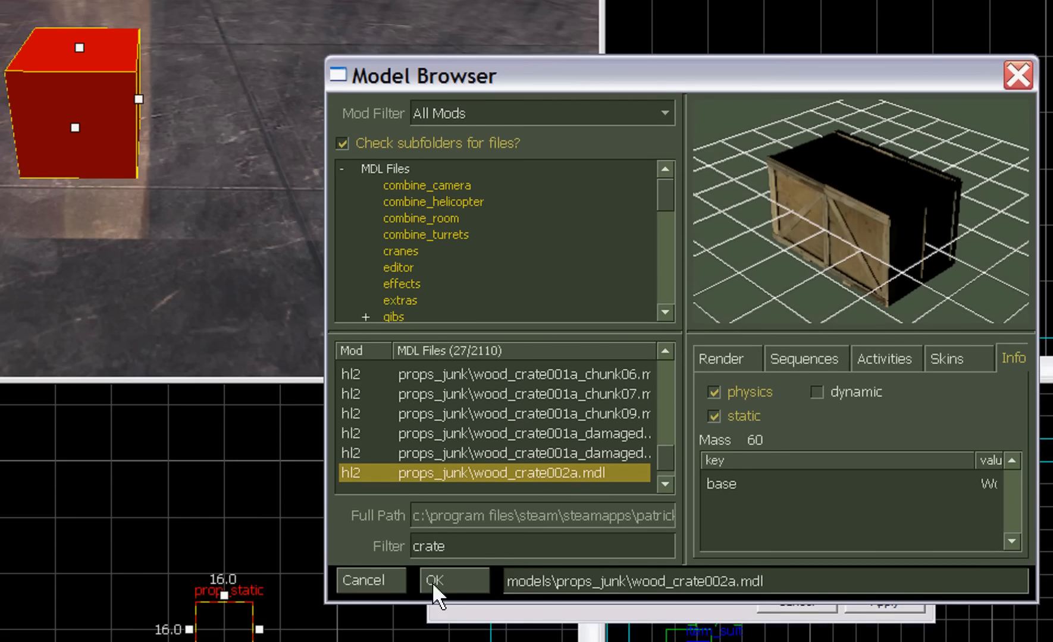
left_click(436, 593)
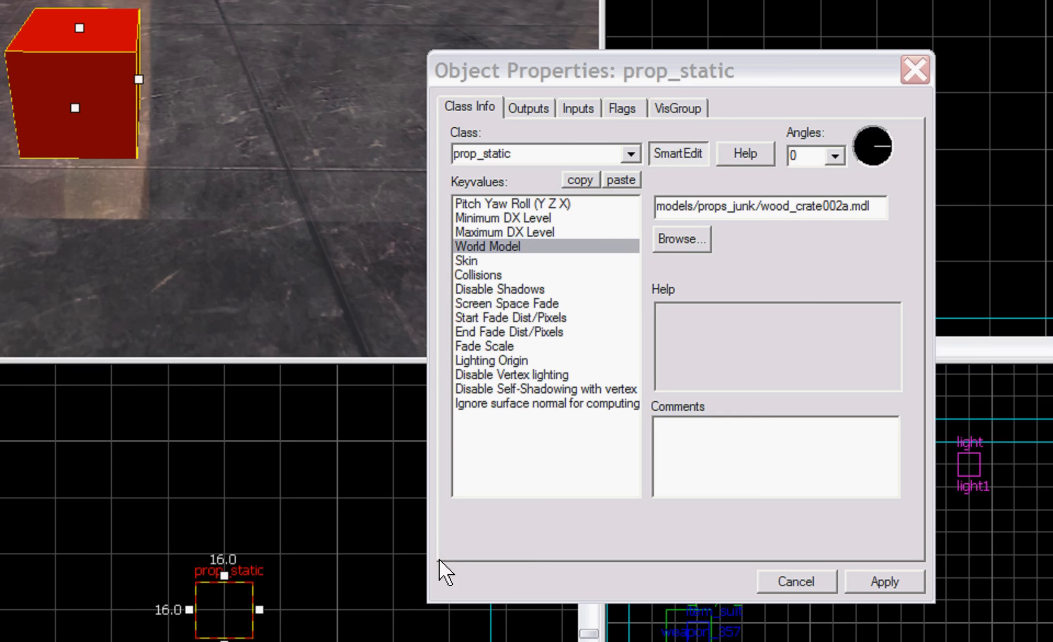
left_click(885, 582)
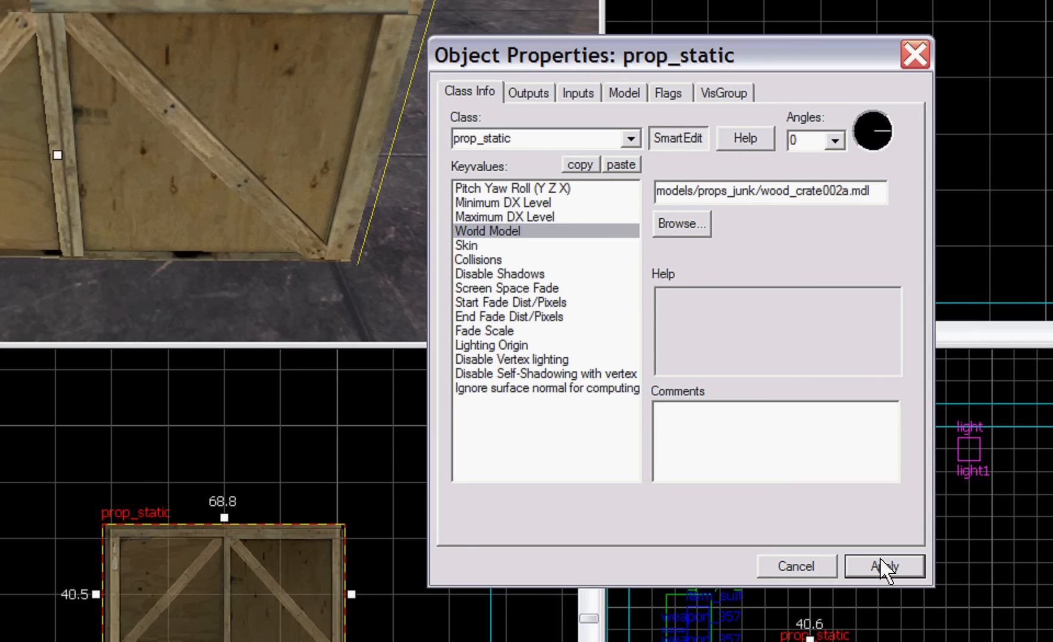
- Raise the crate slightly in the front (y/z) view, using a finer grid, until its base rests on the floor
scroll(226, 613, "up", 1)
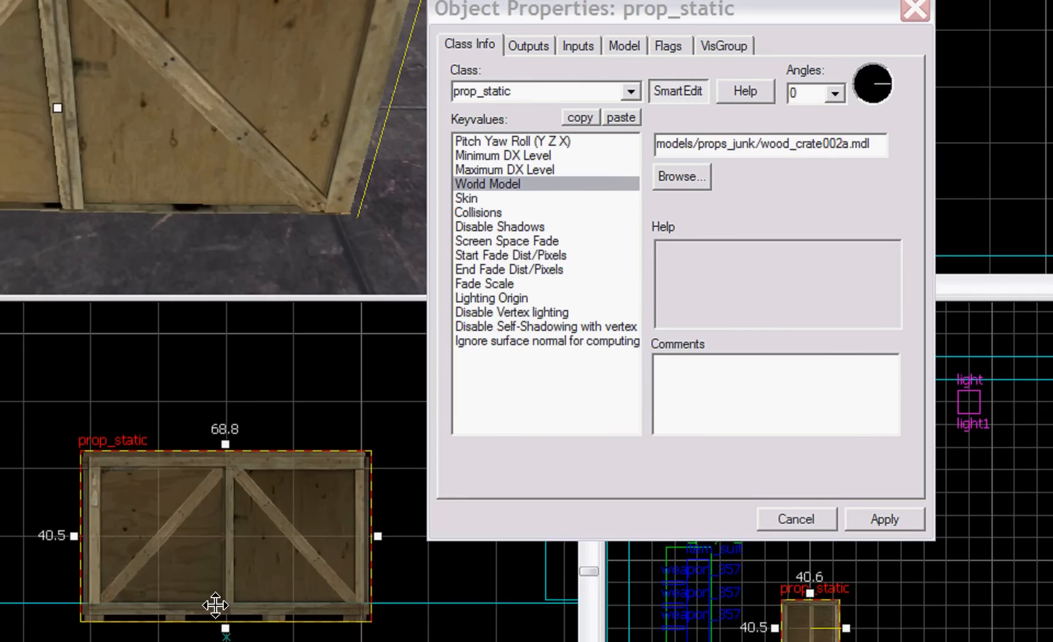
scroll(215, 605, "up", 2)
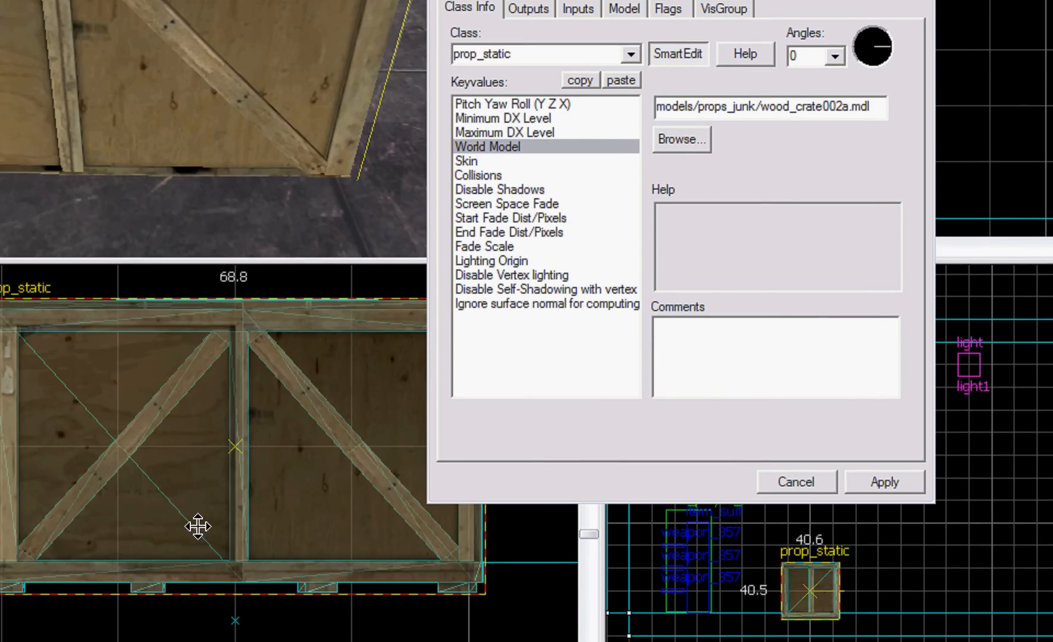
mouse_move(197, 527)
left_mouse_down()
mouse_move(197, 421)
mouse_move(195, 522)
left_mouse_up()
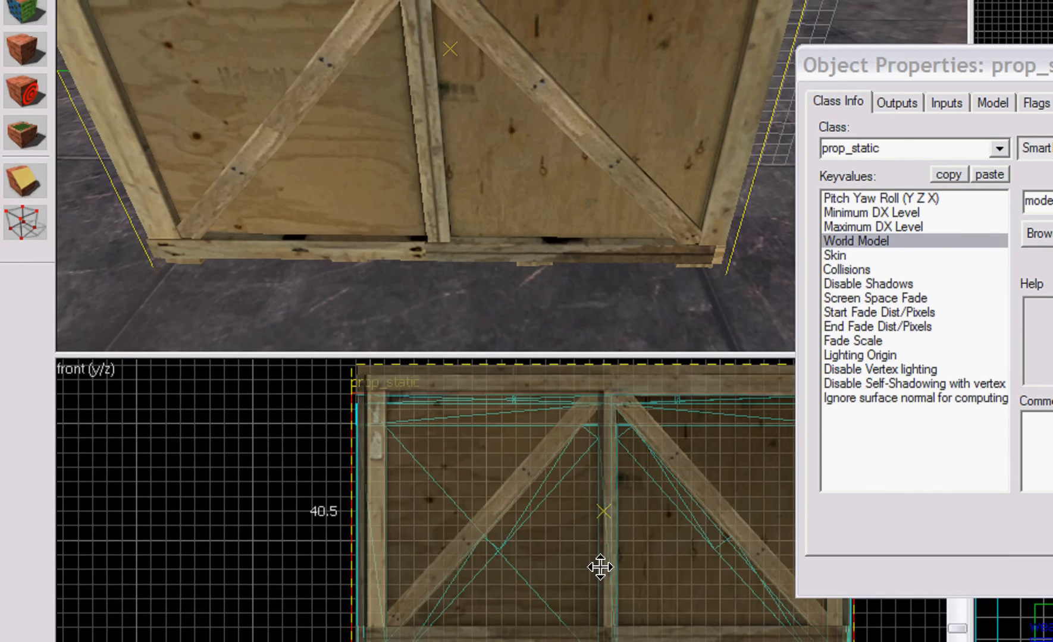
left_click_drag(600, 567, 600, 567)
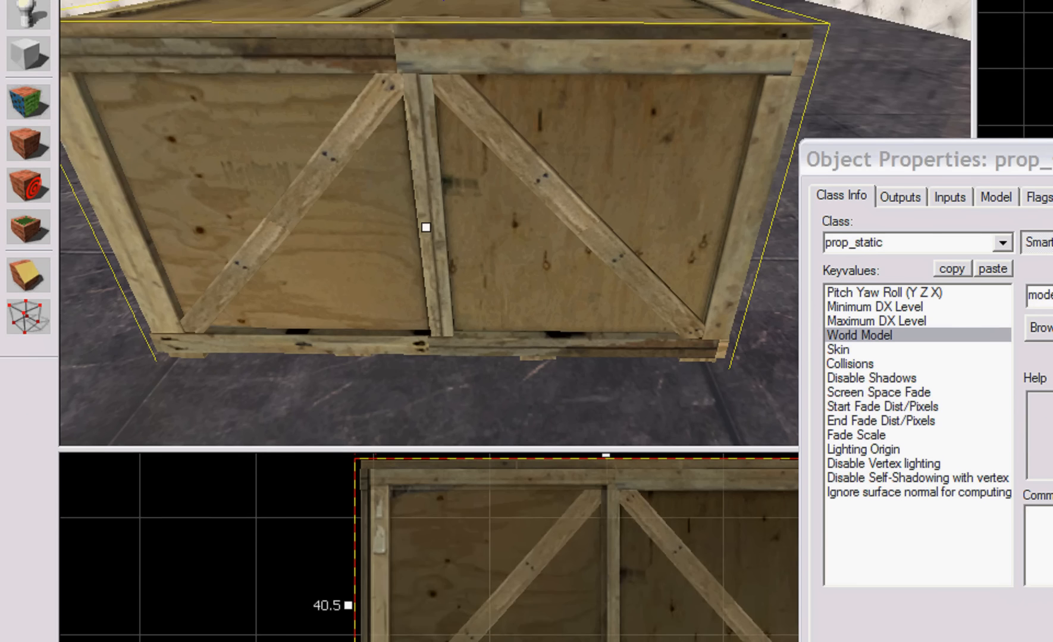
- Examine the crate's height against the floor line, info_player_start and npc_combine_s, and close the prop's properties
scroll(624, 630, "down", 3)
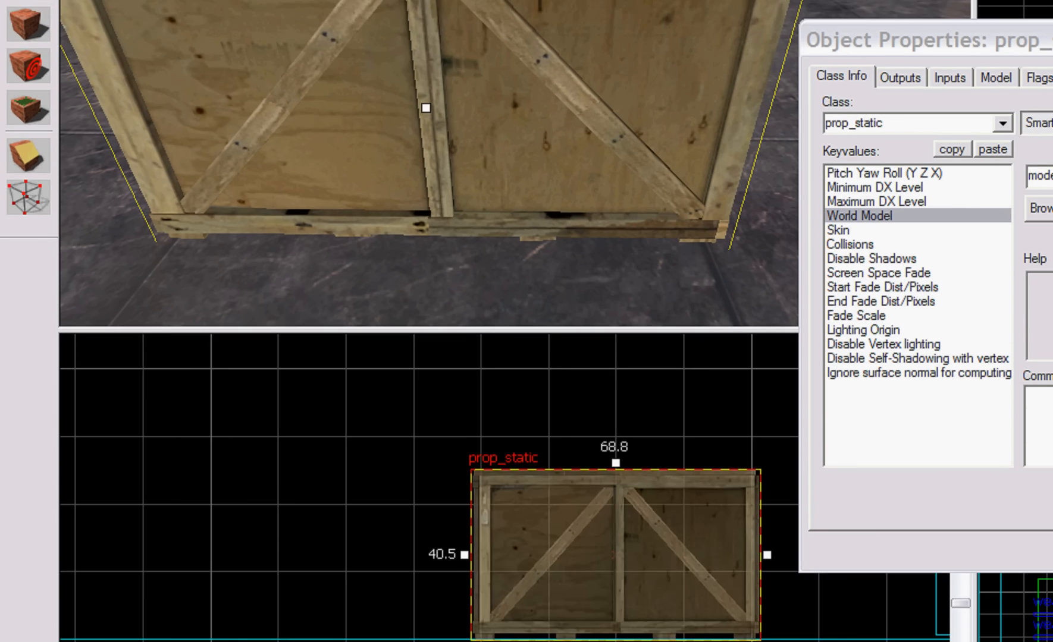
scroll(585, 611, "down", 2)
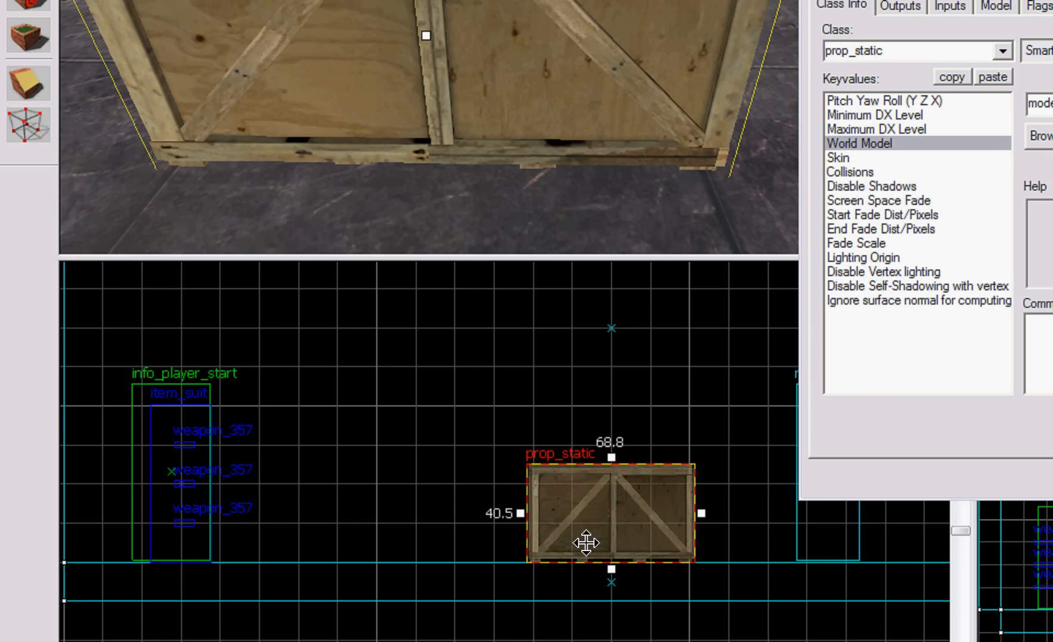
scroll(835, 550, "up", 6)
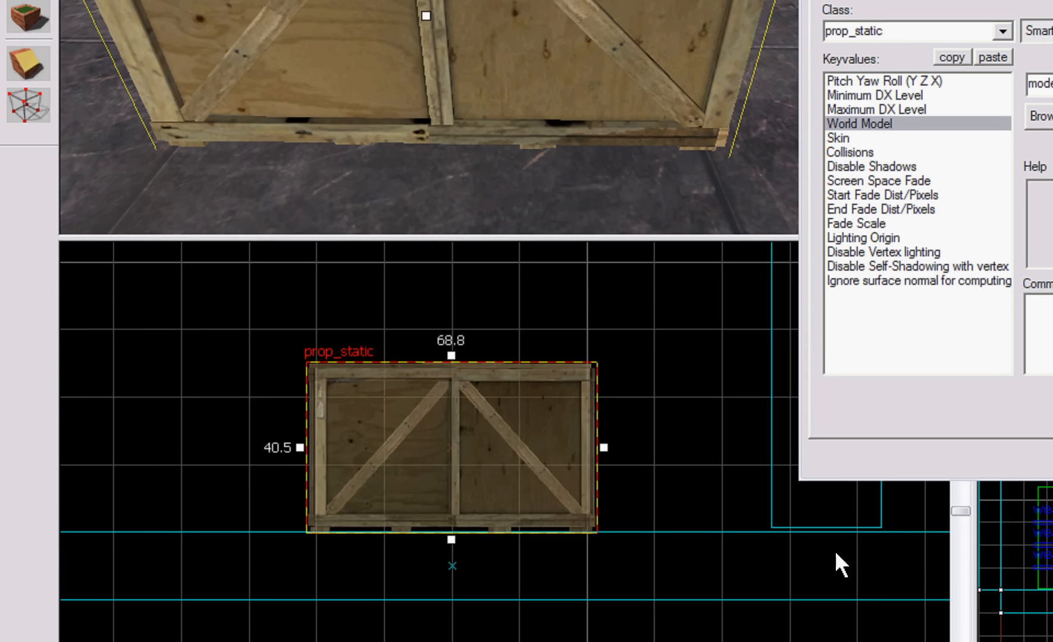
scroll(823, 531, "down", 6)
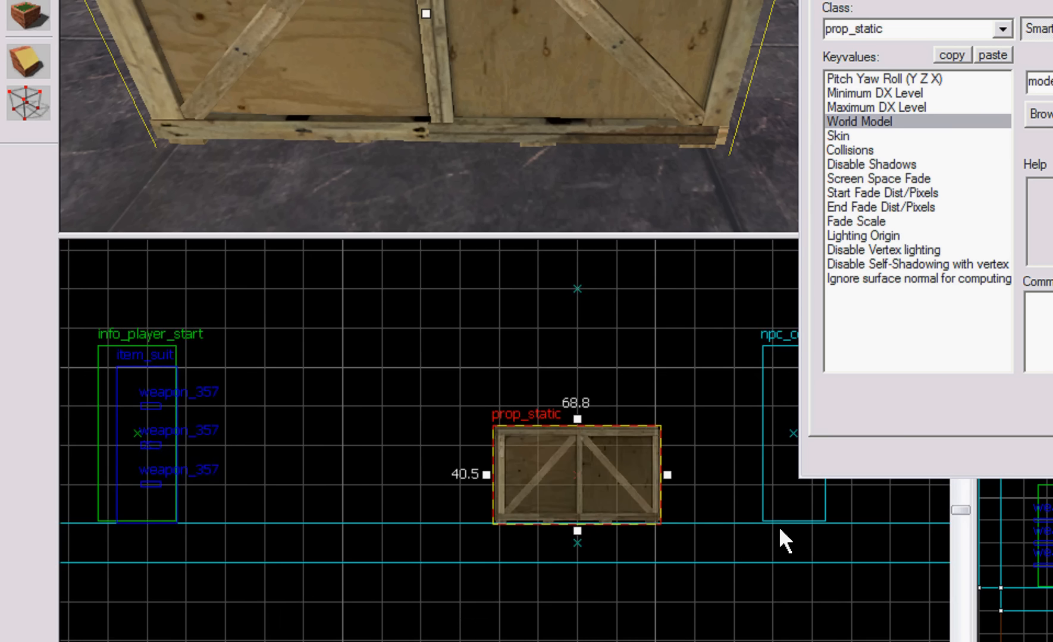
scroll(466, 536, "up", 4)
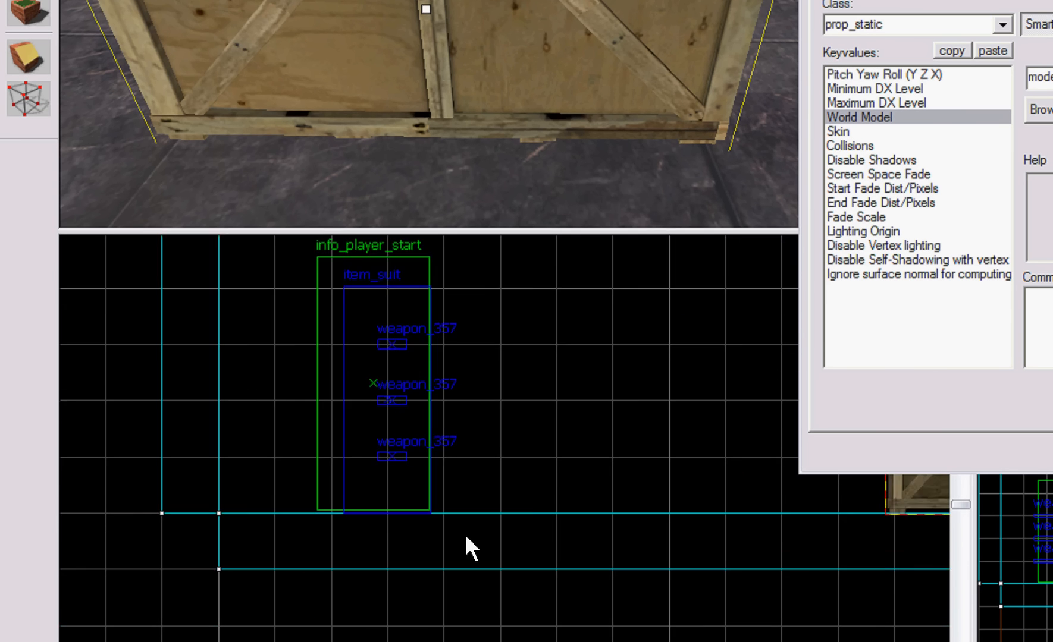
scroll(443, 527, "down", 2)
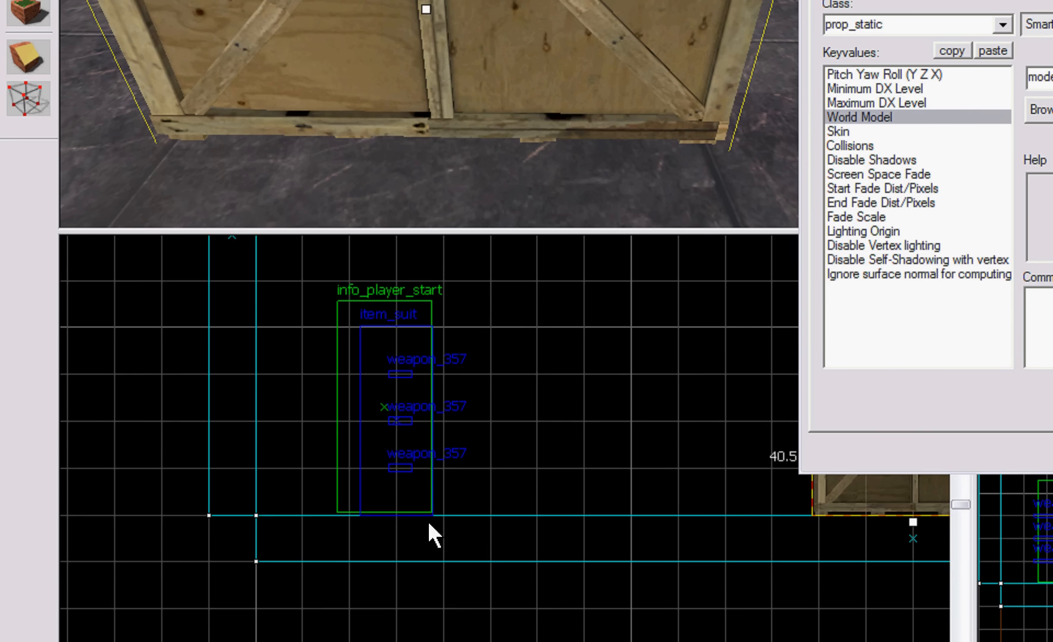
scroll(430, 523, "down", 3)
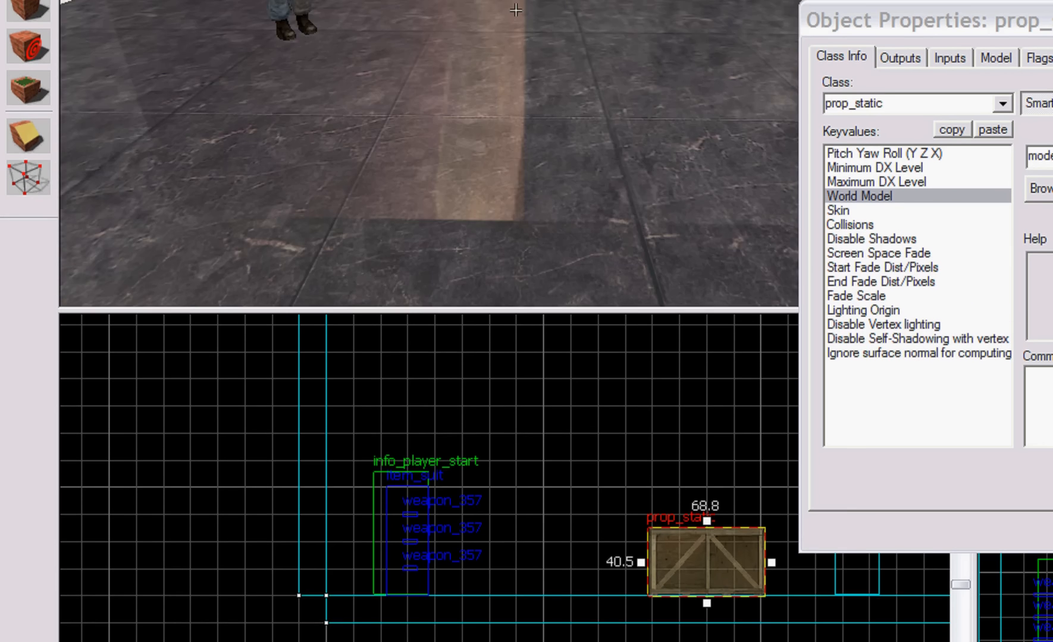
key("z")
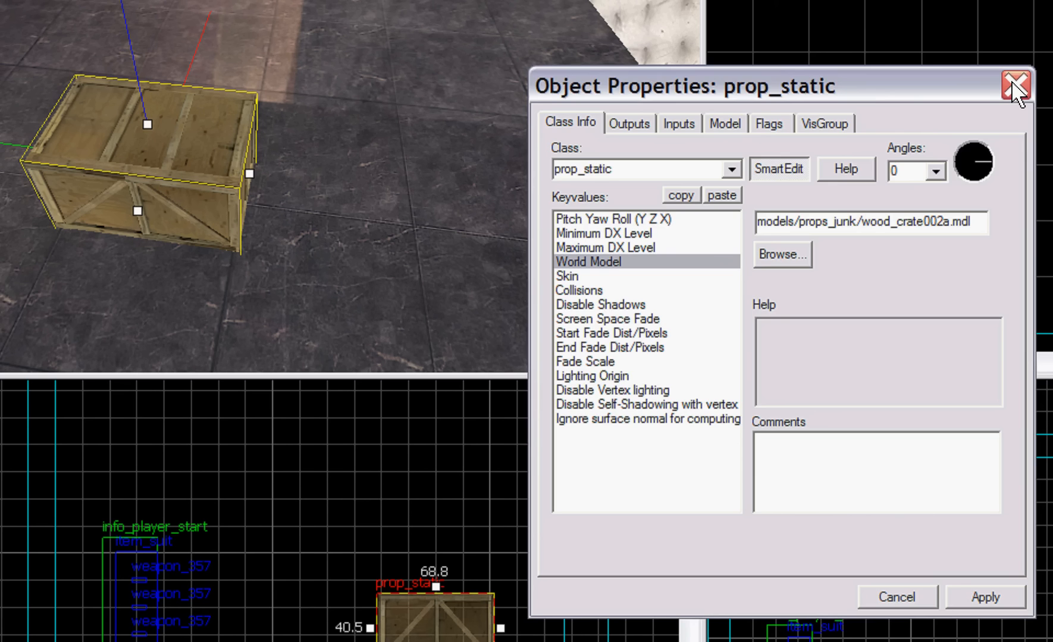
left_click(1022, 87)
- Rotate the crate counterclockwise in the top view so that it stands at an angle to the walls
scroll(873, 181, "down", 5)
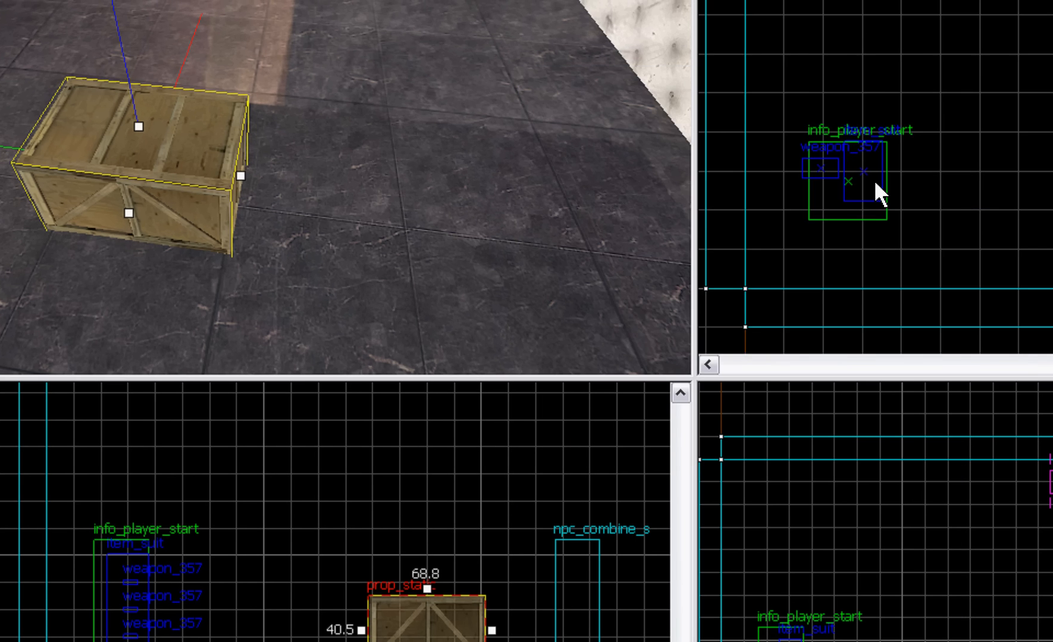
scroll(955, 20, "down", 3)
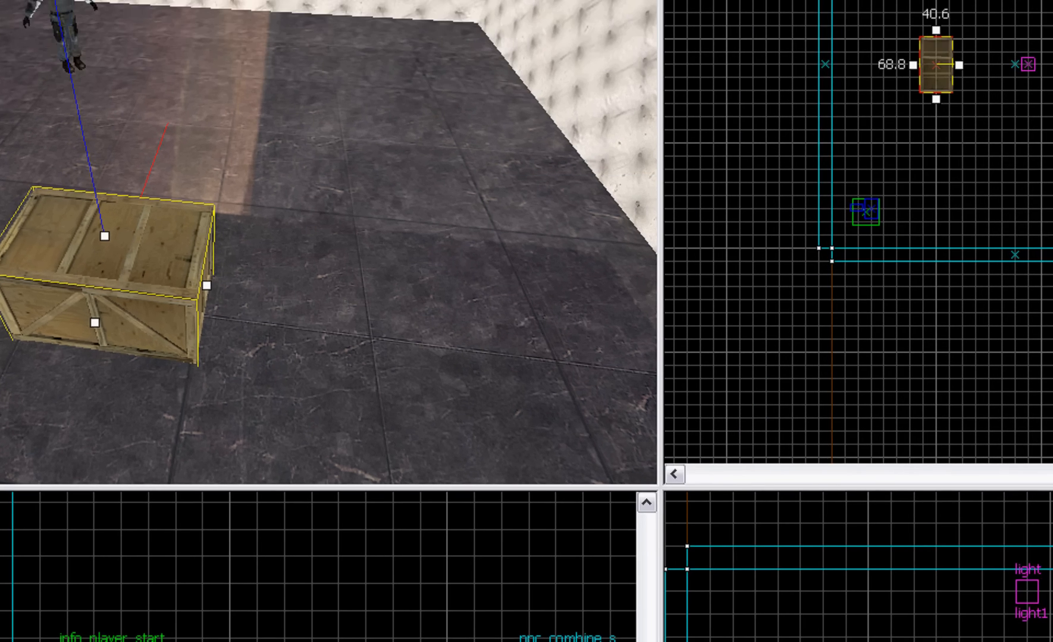
scroll(992, 48, "up", 3)
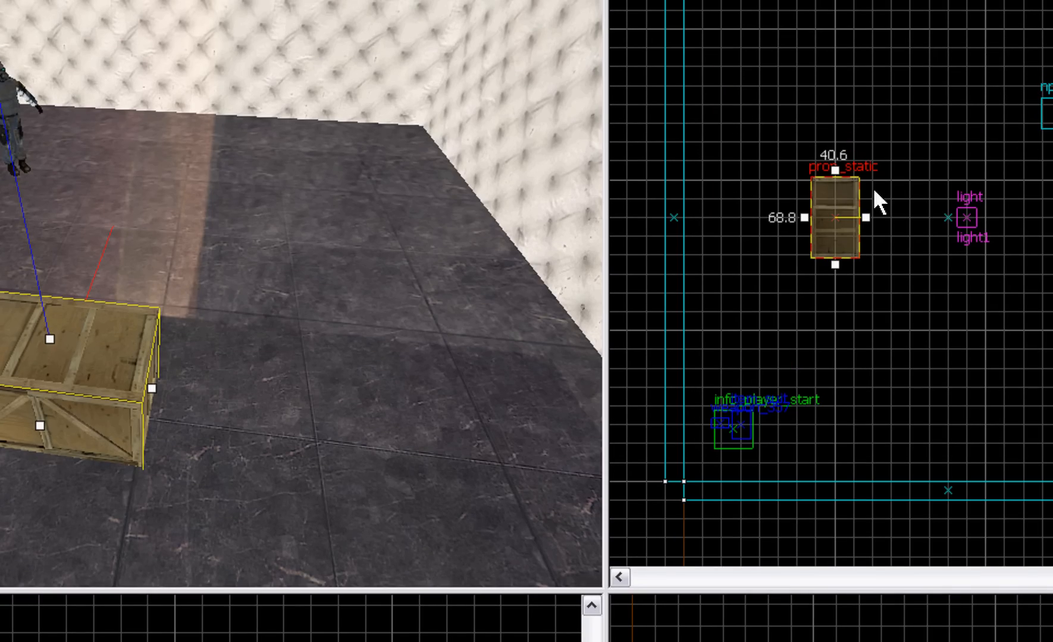
left_click(837, 227)
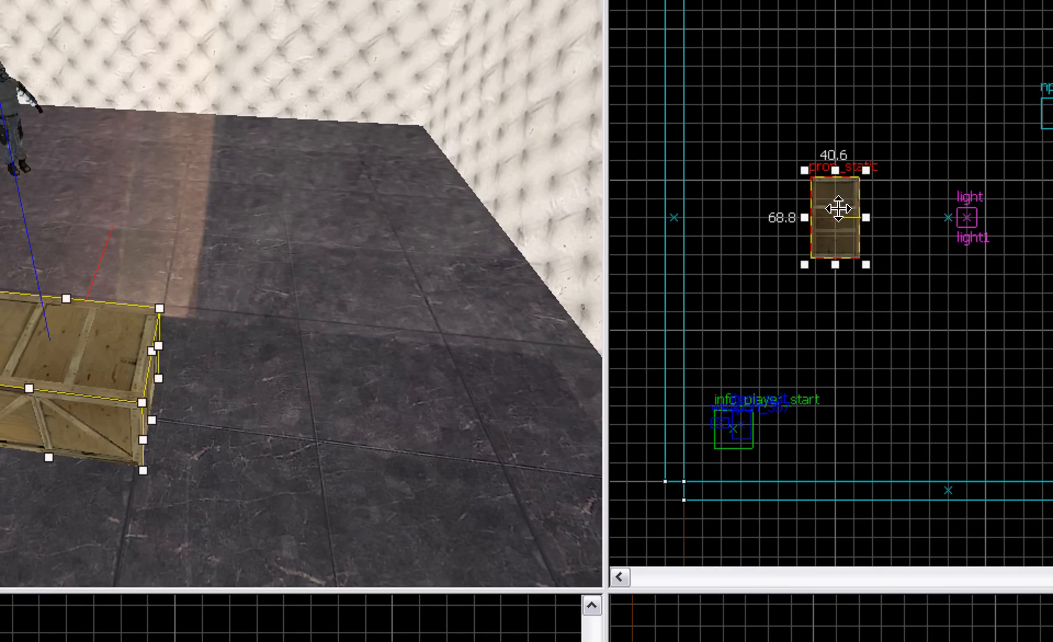
scroll(846, 201, "up", 1)
scroll(838, 218, "up", 1)
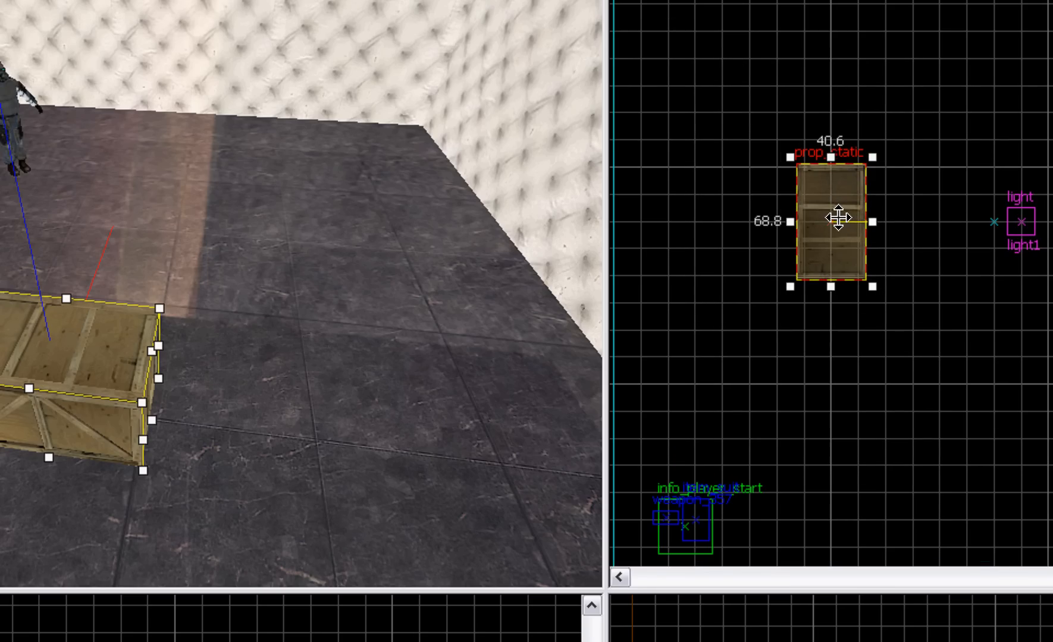
left_click(838, 218)
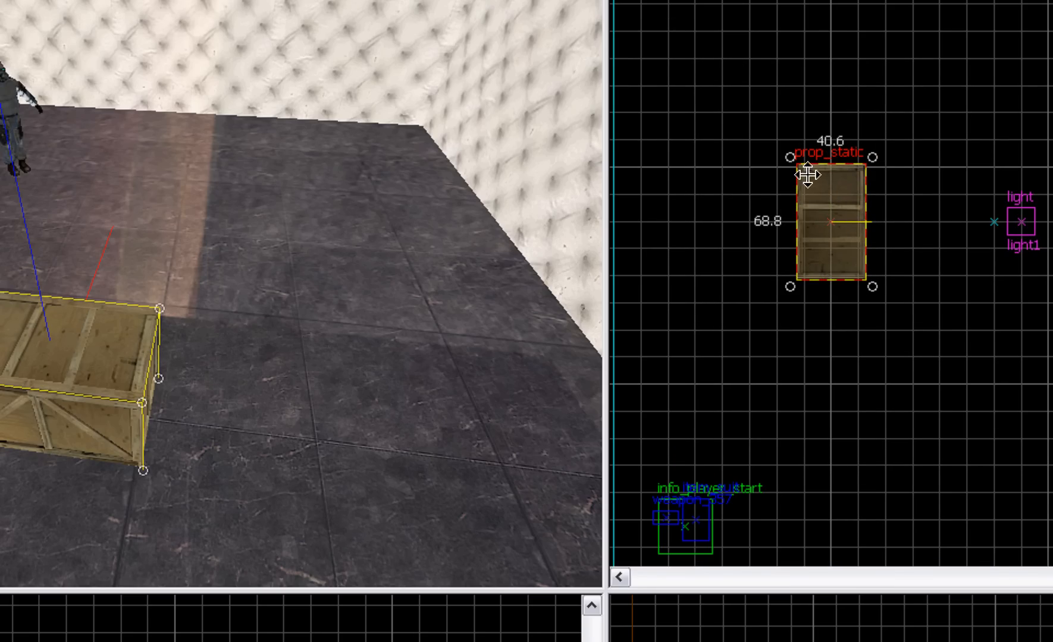
left_click(895, 219)
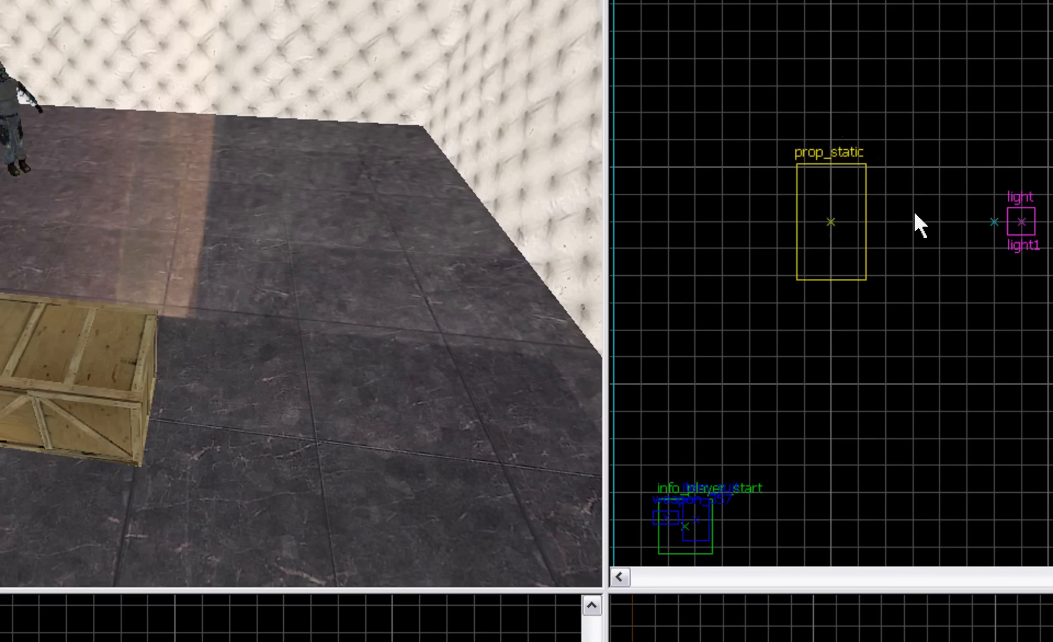
left_click(837, 223)
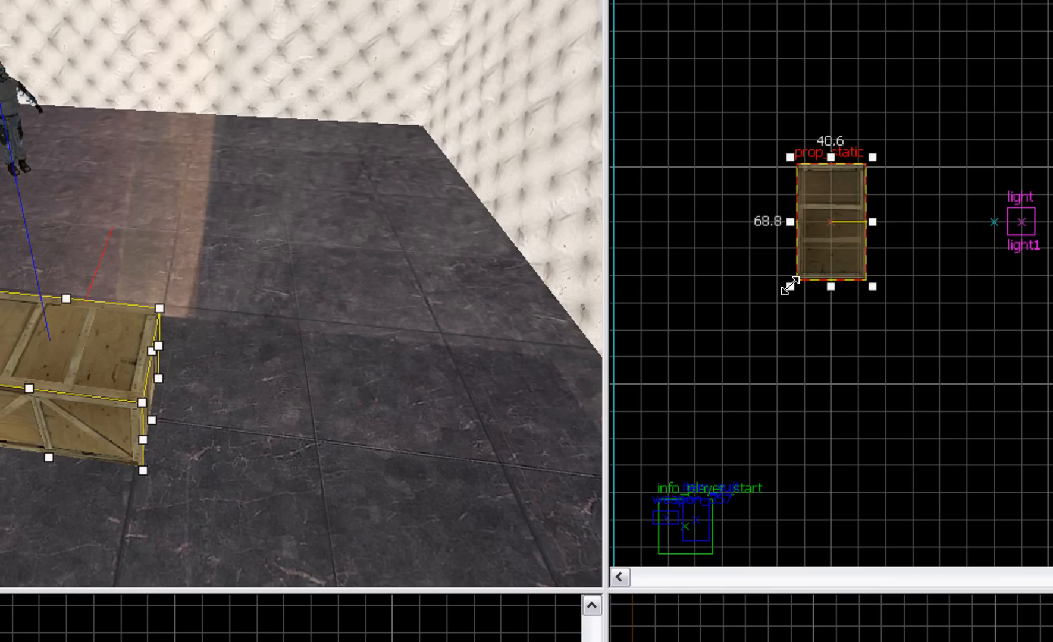
left_click(841, 225)
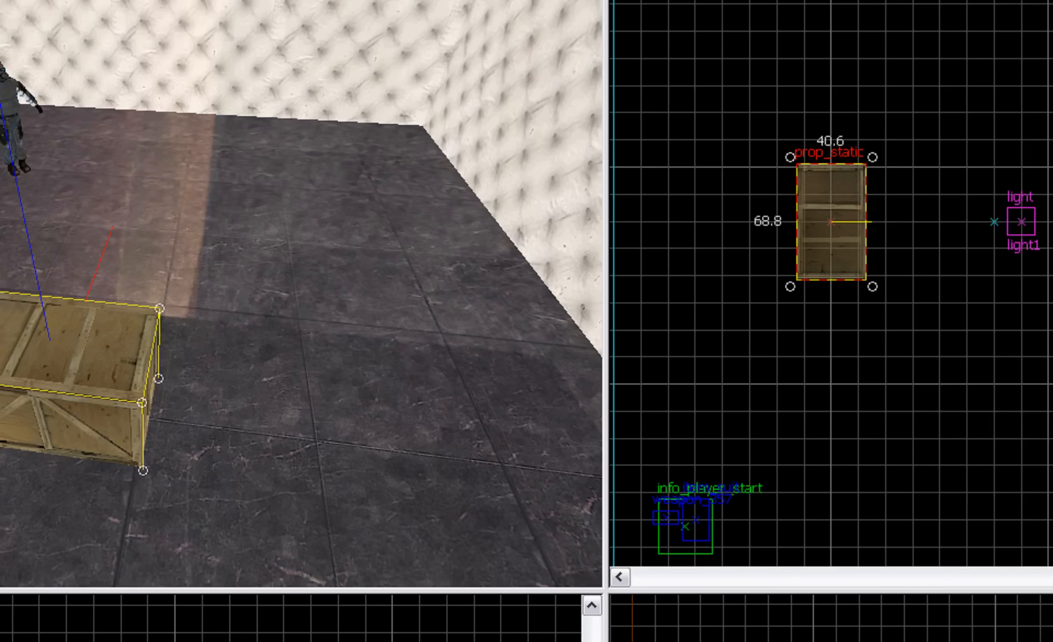
left_click_drag(872, 286, 920, 275)
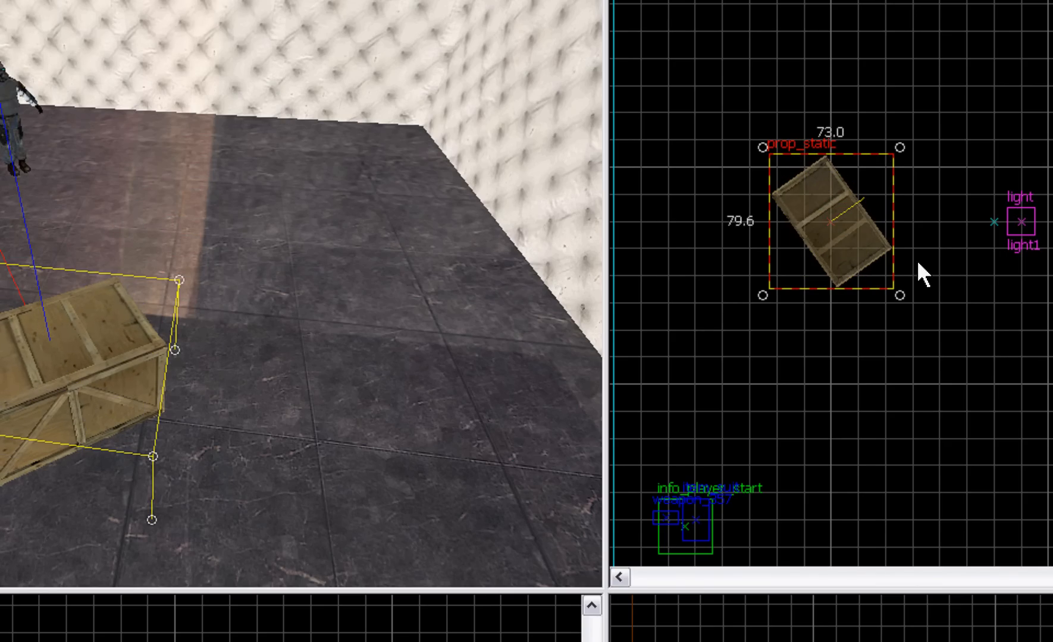
- Duplicate the rotated crate twice, arranging the three crates in a diagonal row across the floor in the top view
right_click(828, 224)
left_click(703, 68)
left_click(807, 174)
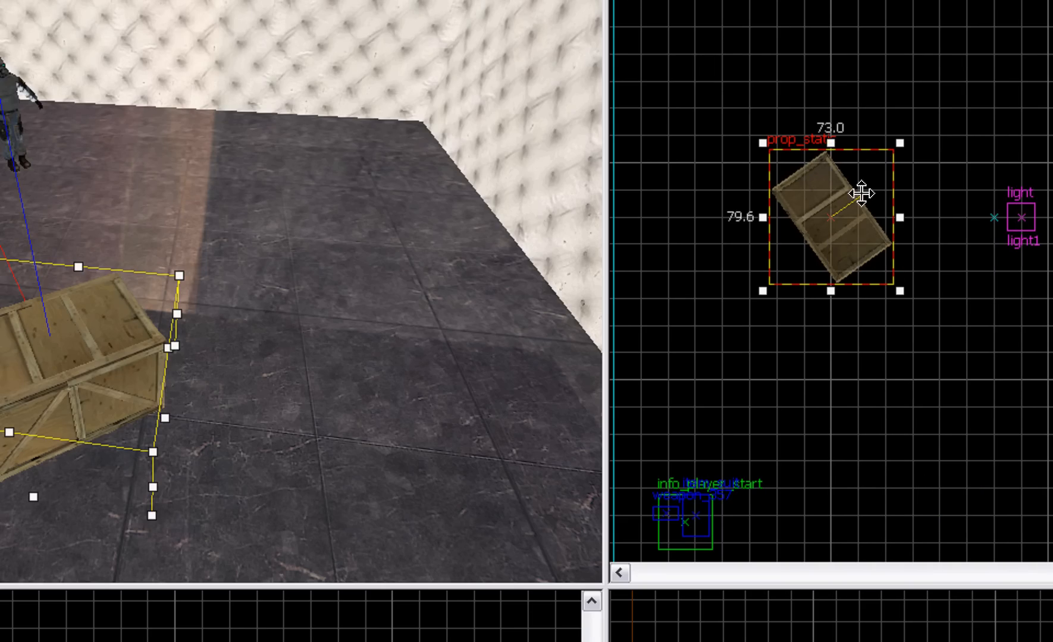
left_click_drag(843, 237, 786, 111)
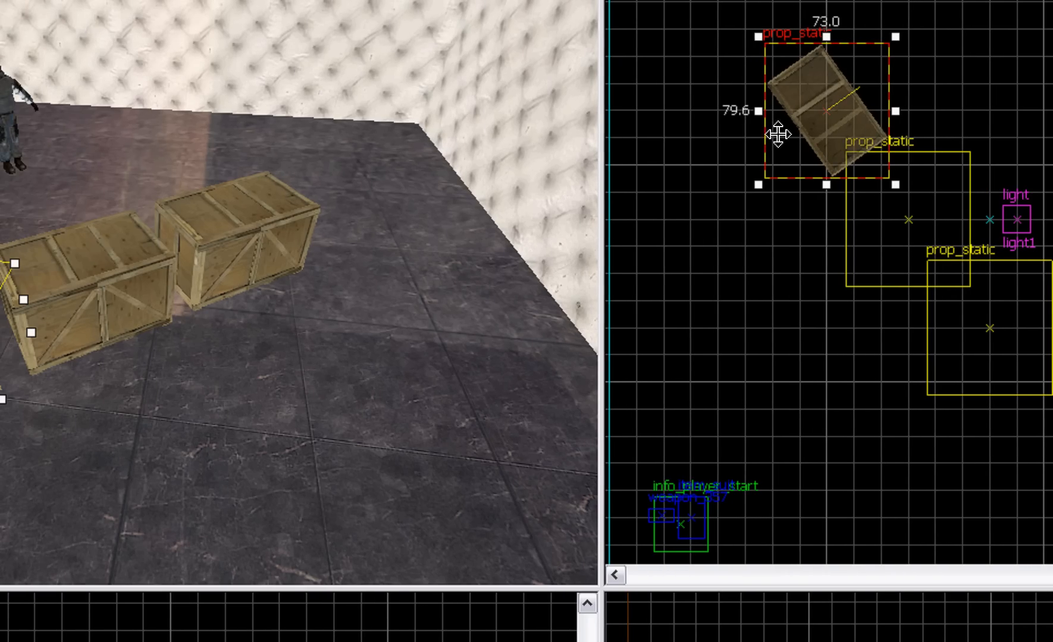
- Try raising the middle crate above the other two in the front view, and undo the move
left_click(907, 223)
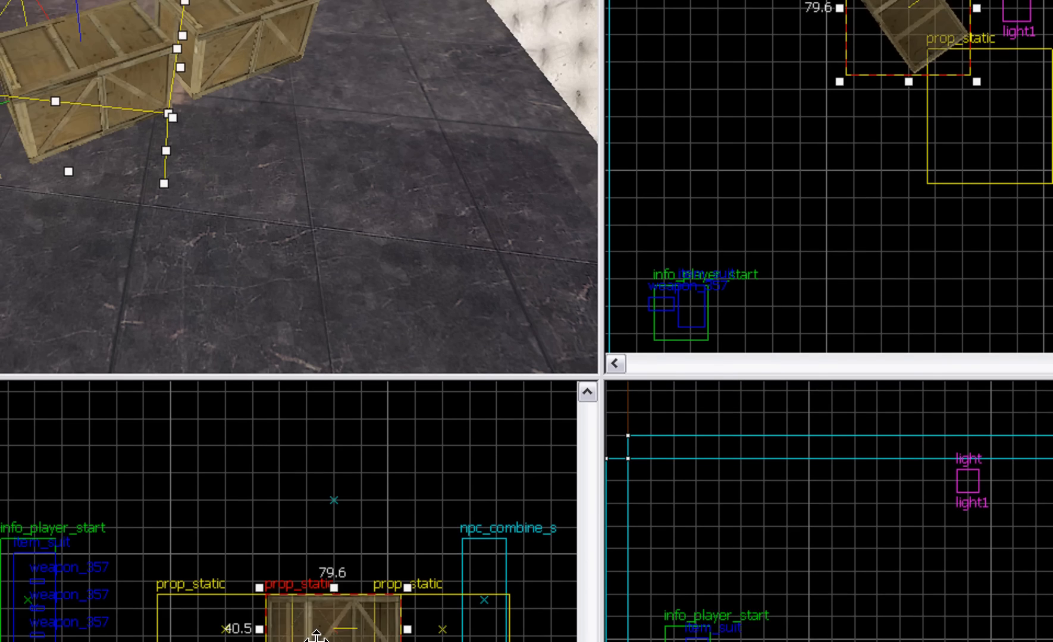
left_click_drag(321, 606, 319, 557)
scroll(317, 543, "up", 4)
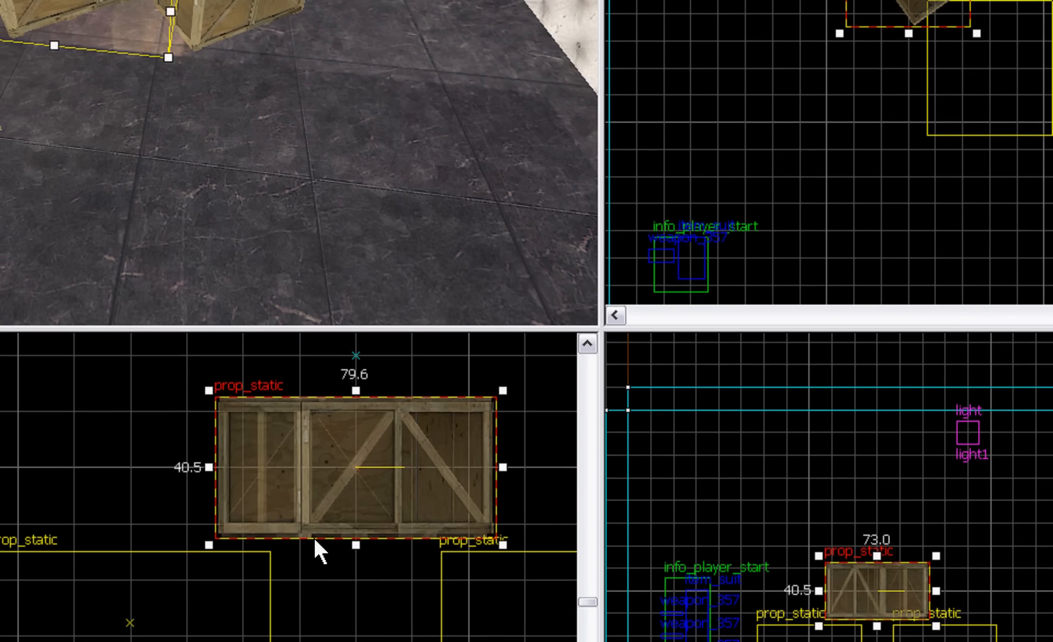
key("ctrl+z")
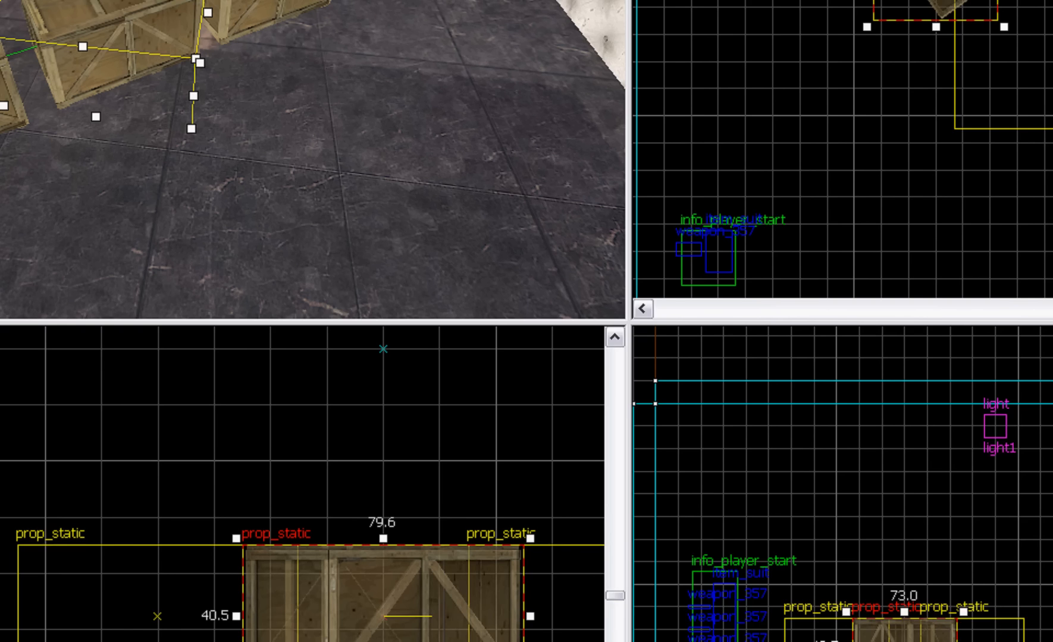